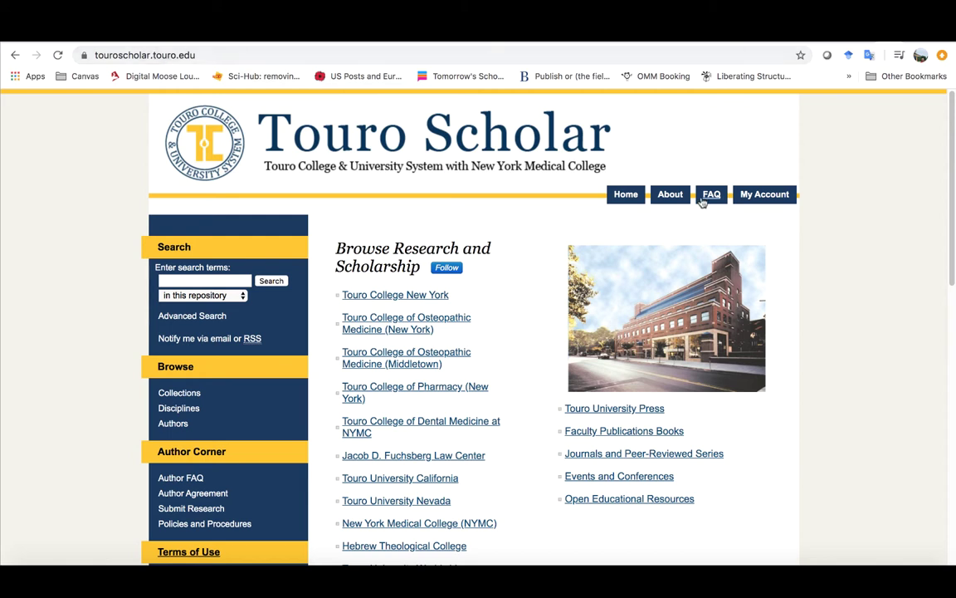
# Step: Go to the bepress login page using the My Account button in the Touro Scholar header
pyautogui.click(762, 196)
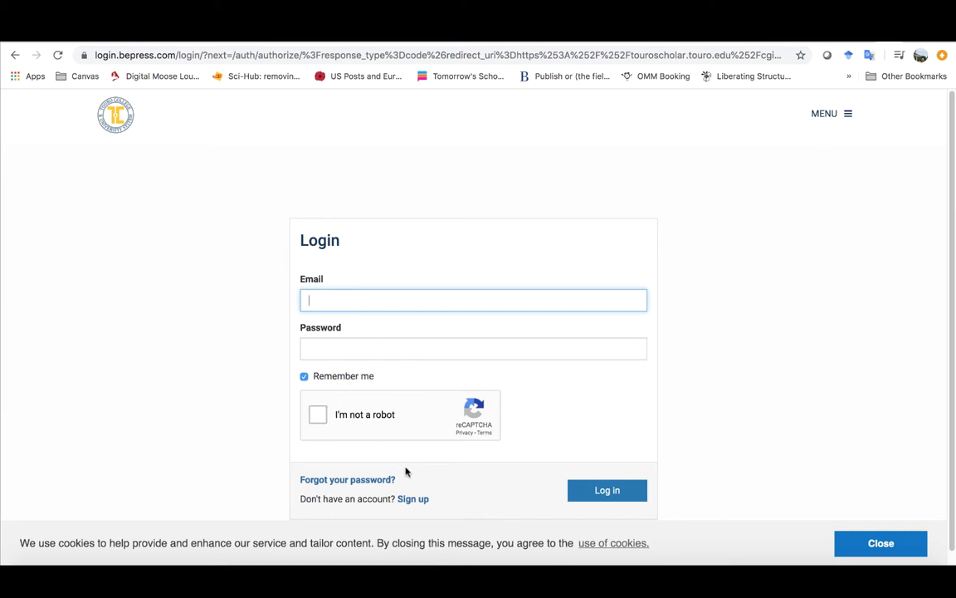
# Step: Dismiss the cookie notice, review the Create Account form and its password rules, then return to login
pyautogui.click(857, 544)
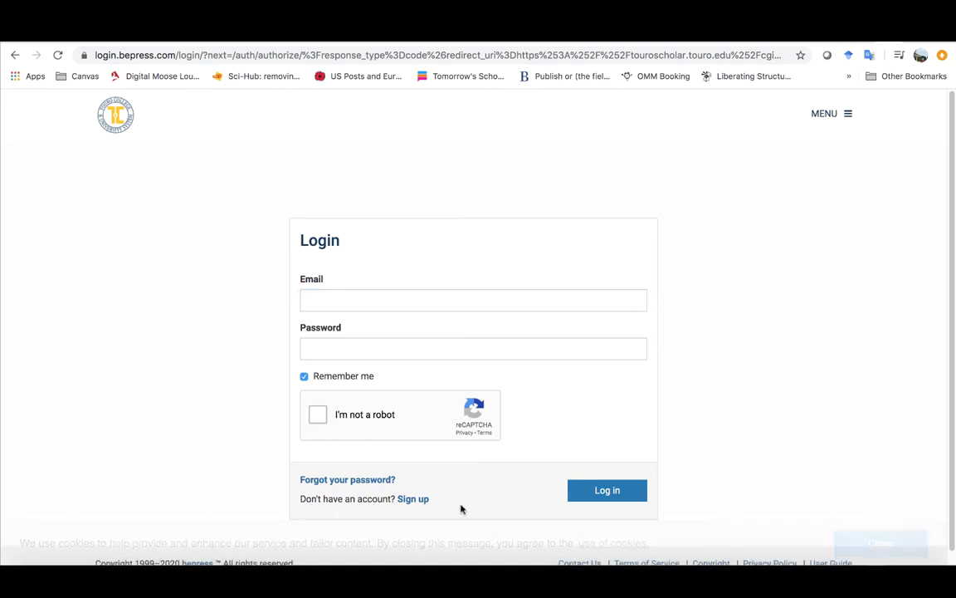
pyautogui.click(412, 500)
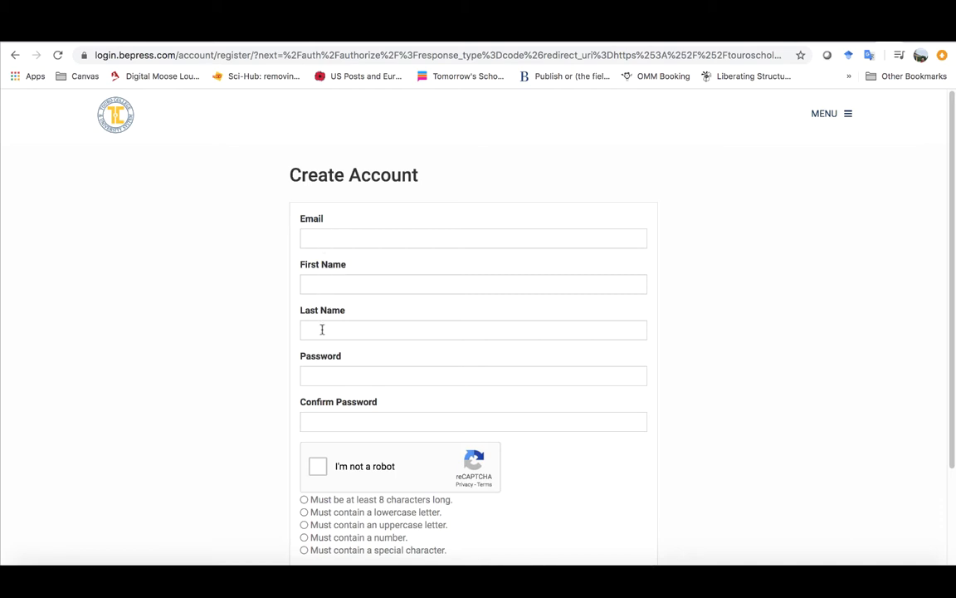
pyautogui.scroll(-2, 362, 400)
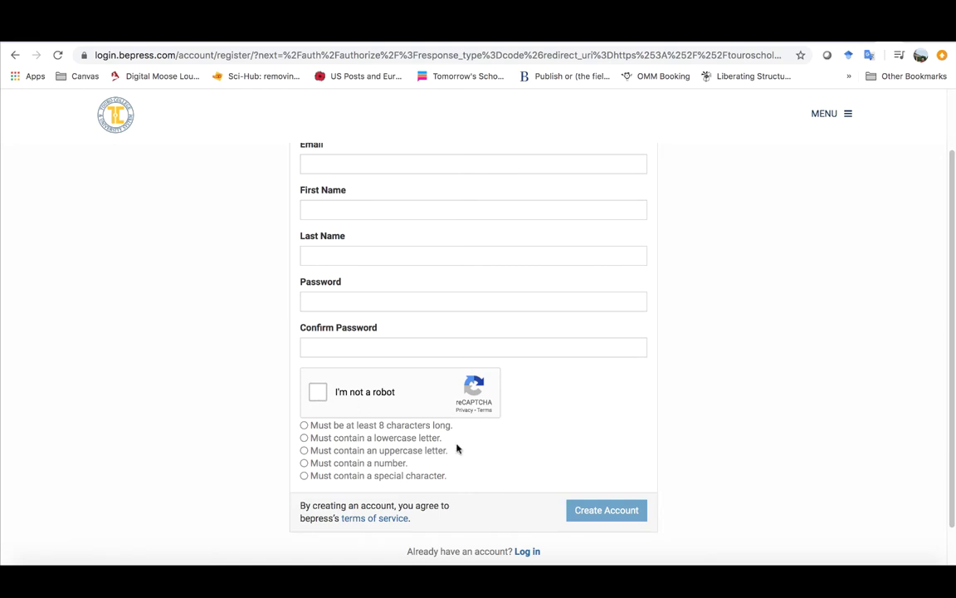
pyautogui.click(526, 551)
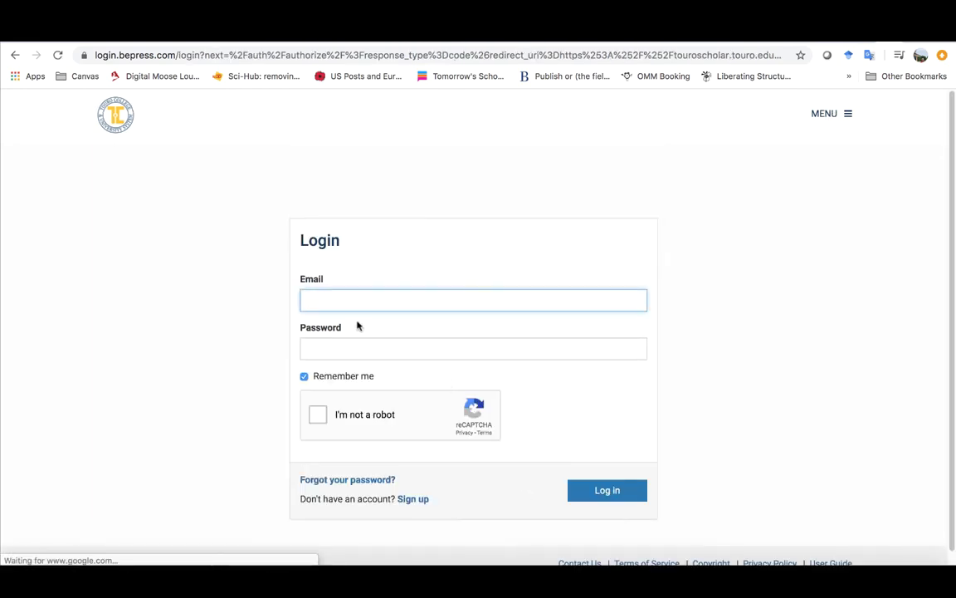
# Step: Log in with the saved account e-mail and password, passing the not-a-robot check
pyautogui.click(347, 299)
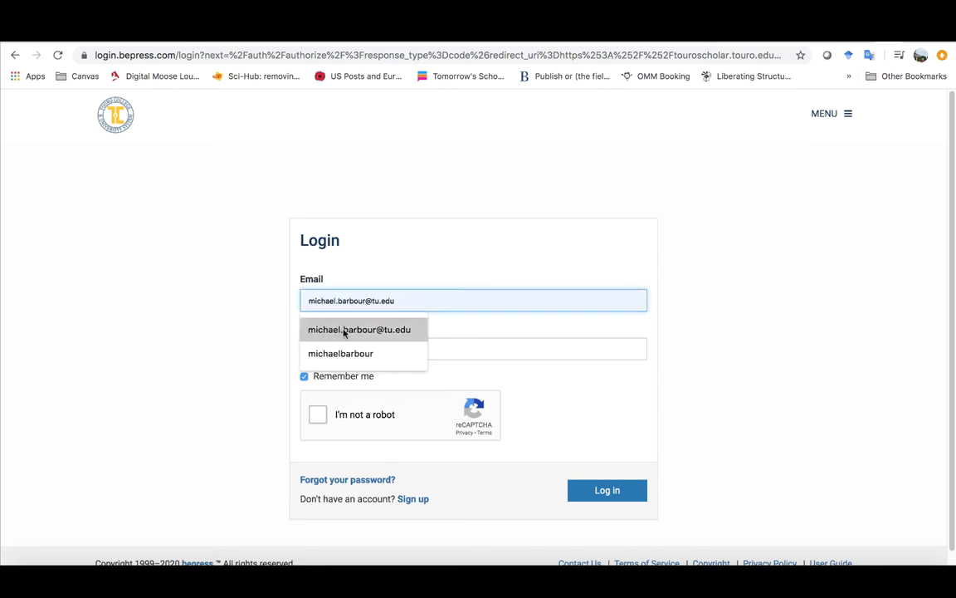
pyautogui.click(349, 334)
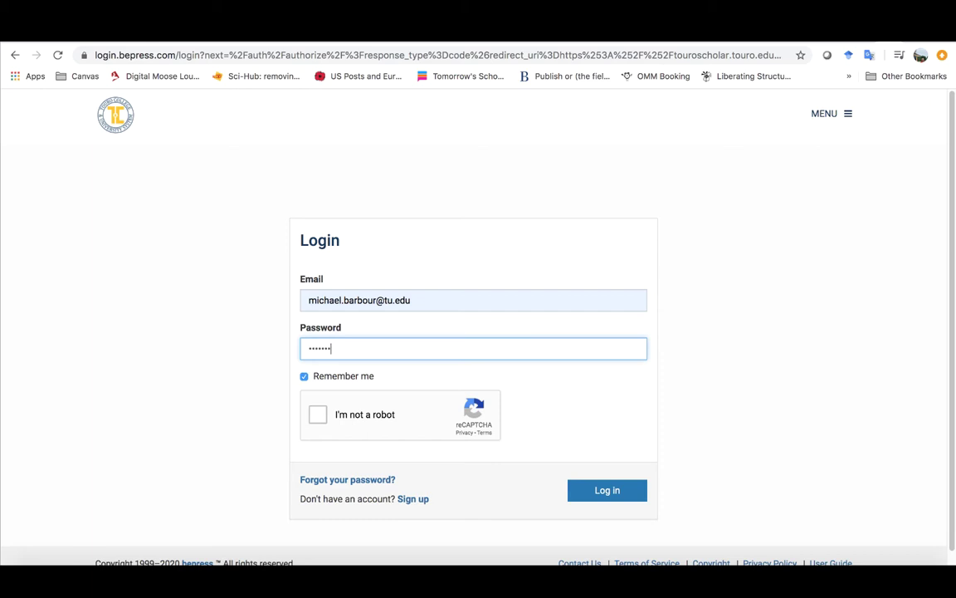
pyautogui.click(317, 415)
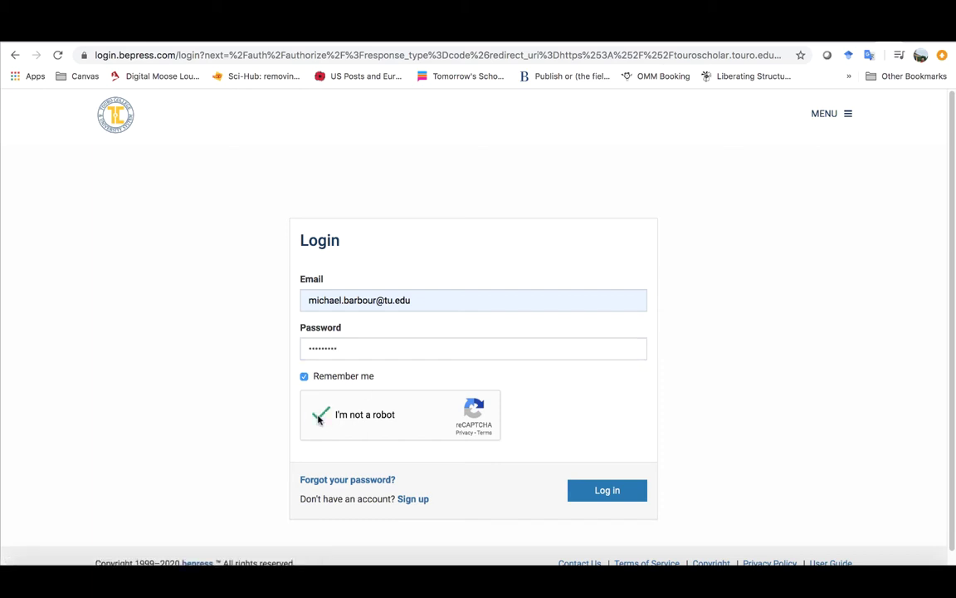
pyautogui.click(610, 490)
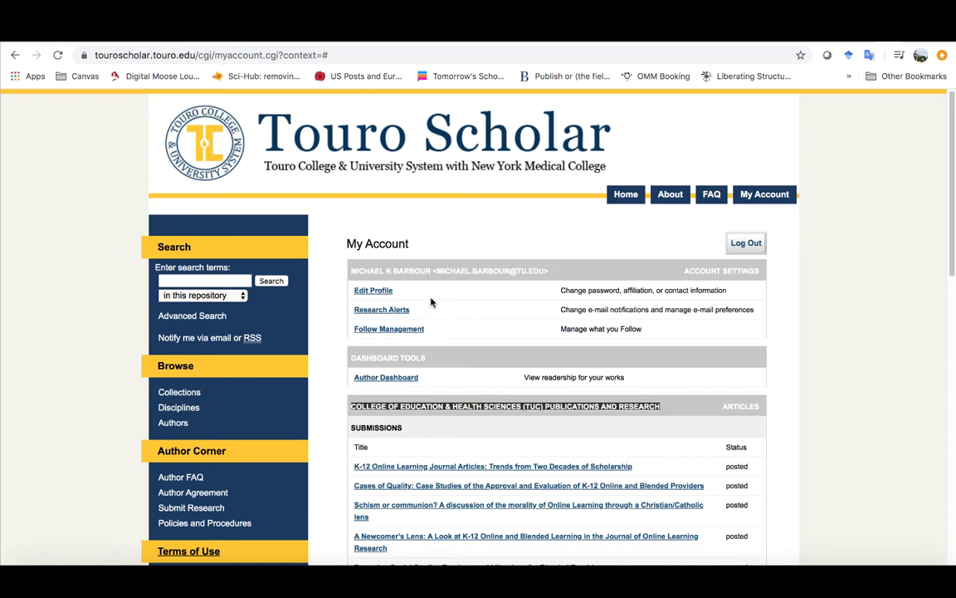
pyautogui.click(374, 291)
pyautogui.scroll(-2, 676, 335)
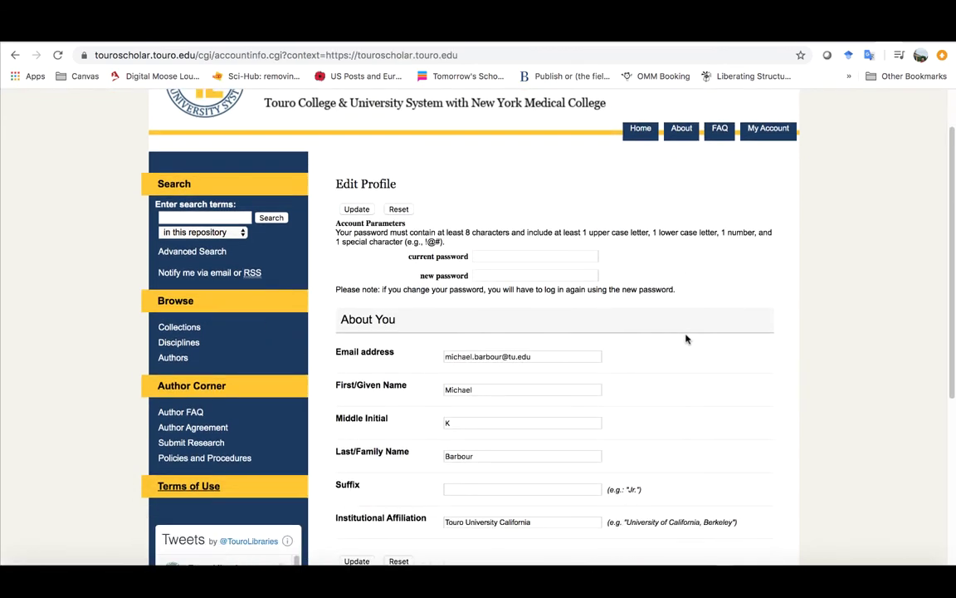
pyautogui.scroll(-3, 681, 322)
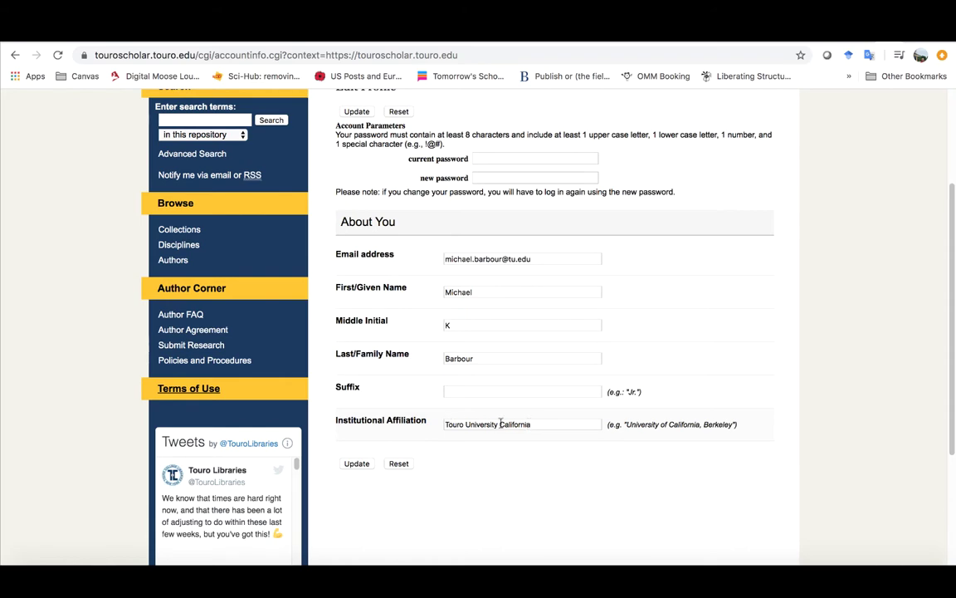
pyautogui.scroll(5, 696, 423)
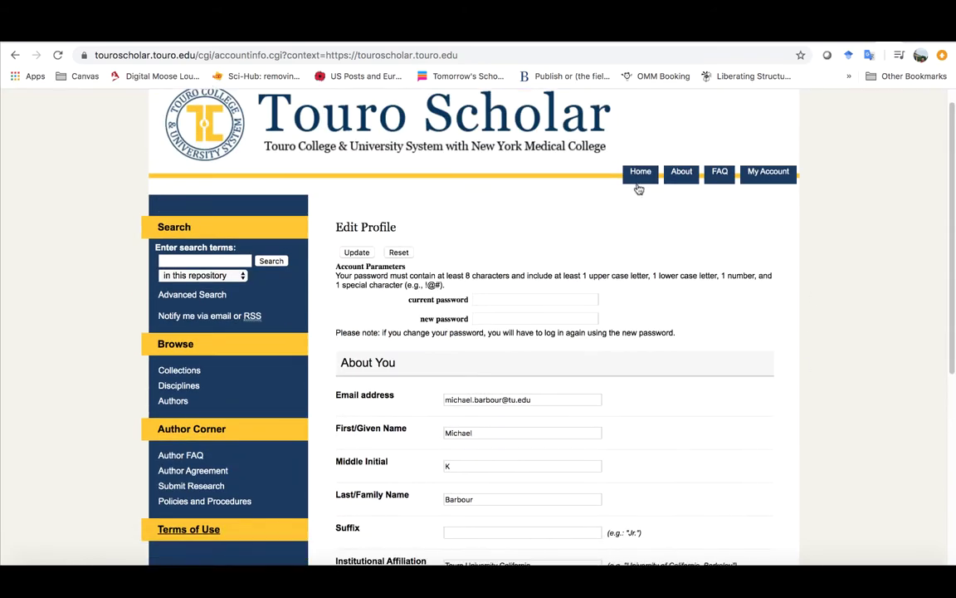
pyautogui.click(756, 196)
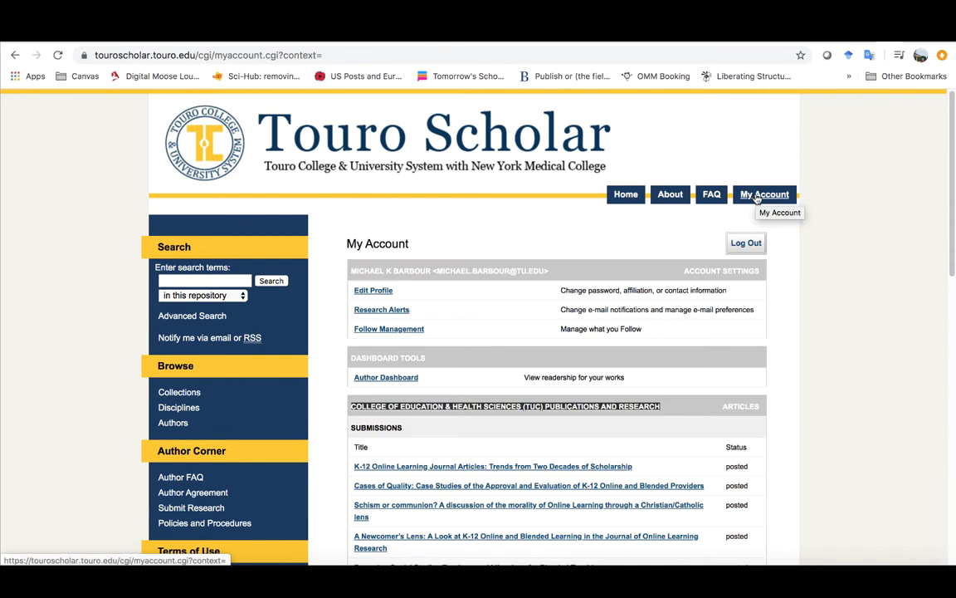
# Step: From Research Alerts' saved-search link, search 'K-12 online learning' and review the 127 results
pyautogui.click(396, 311)
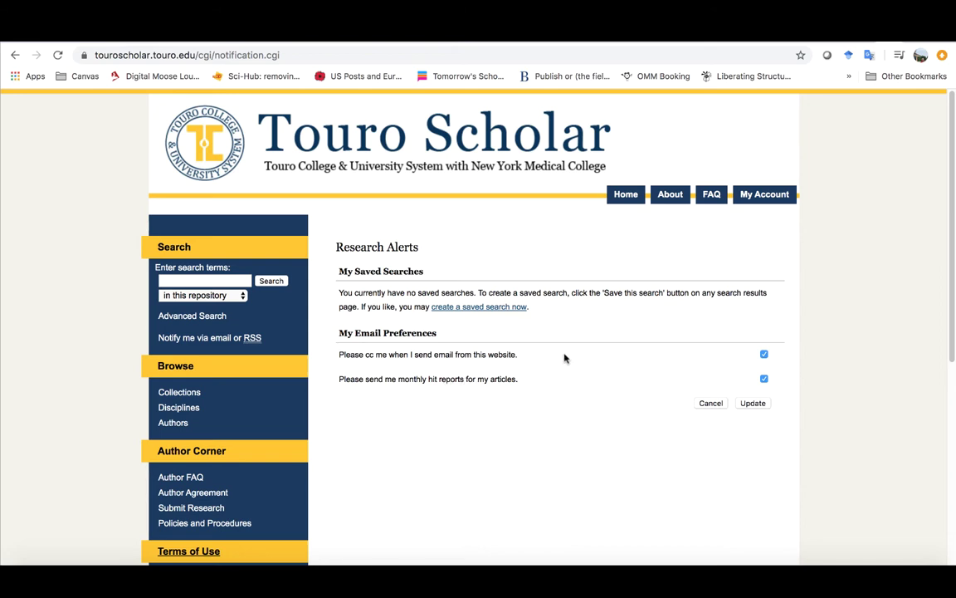
pyautogui.click(477, 307)
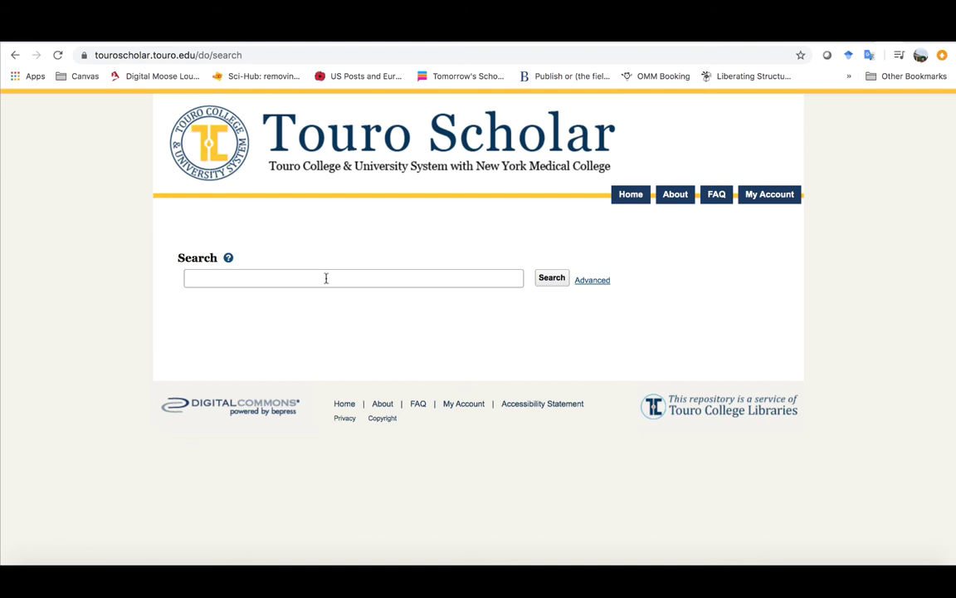
pyautogui.click(327, 278)
pyautogui.write('K-12 online learning')
pyautogui.click(549, 278)
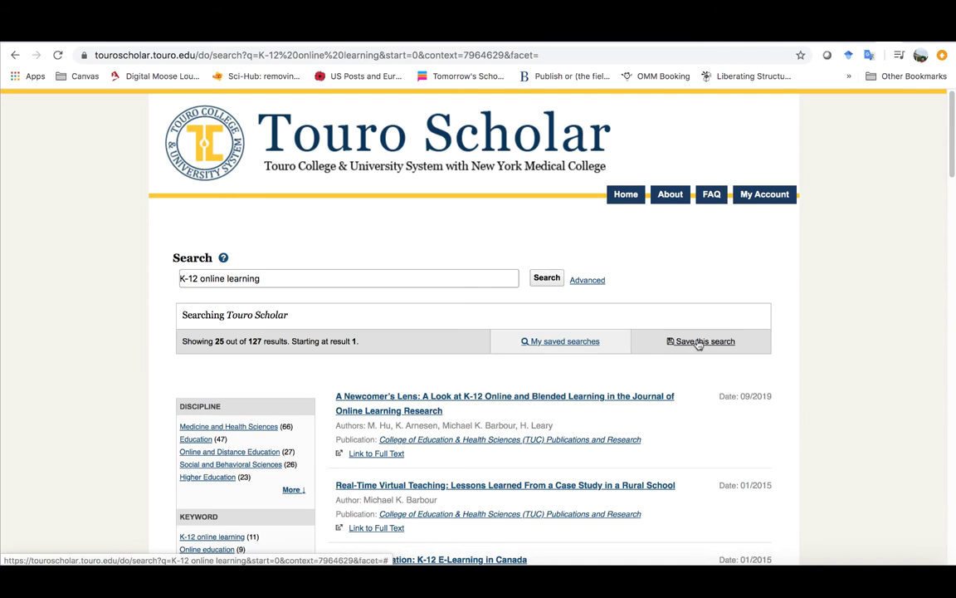
pyautogui.scroll(-2, 699, 344)
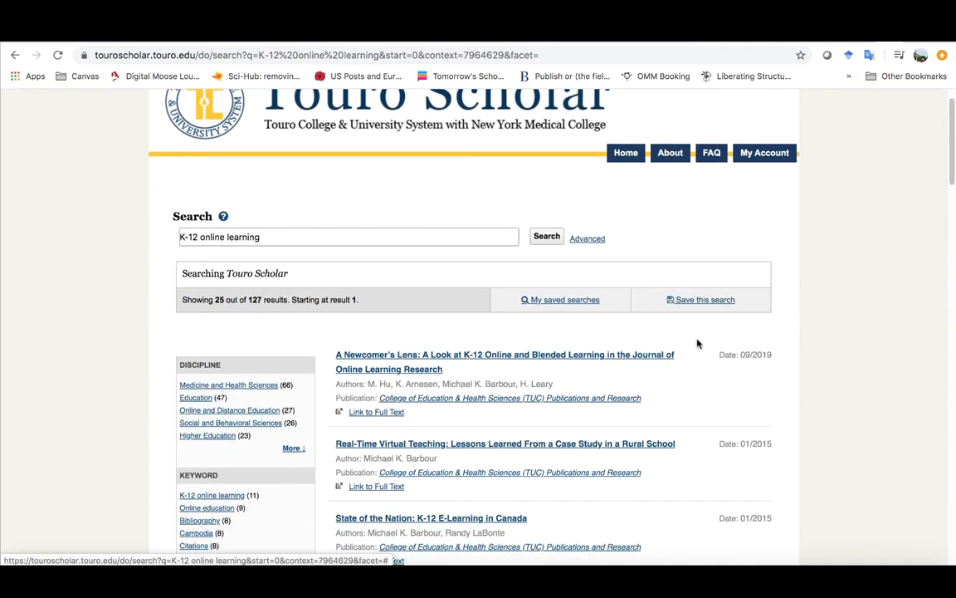
pyautogui.scroll(2, 699, 344)
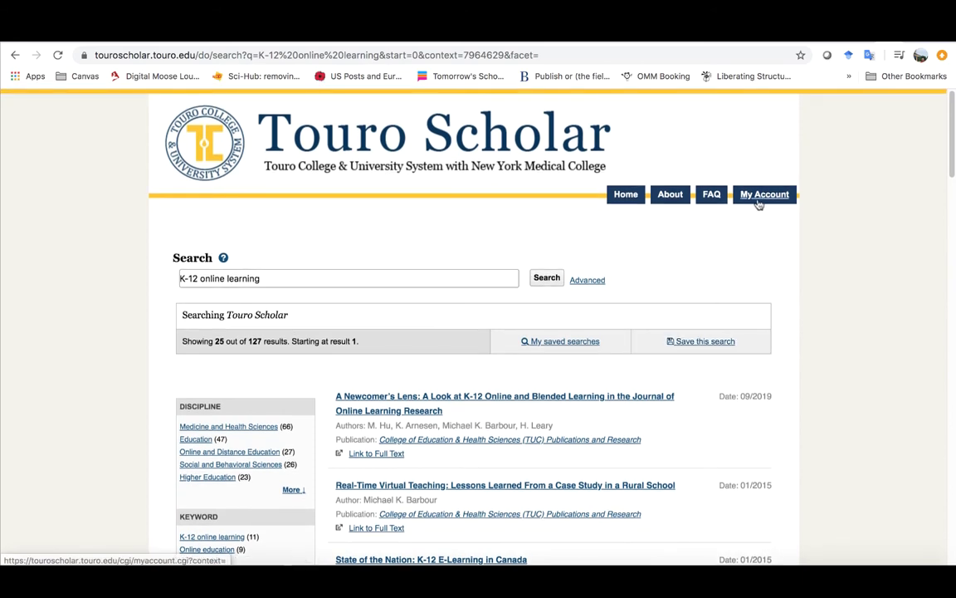
# Step: Check the Research Alerts e-mail preferences, which list no saved searches, then return to My Account
pyautogui.click(757, 192)
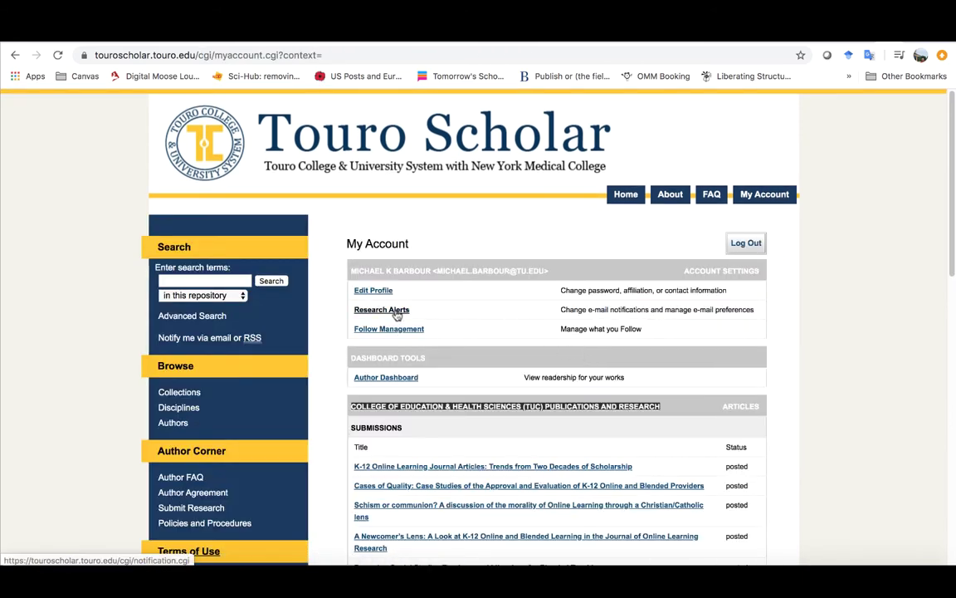
pyautogui.click(391, 311)
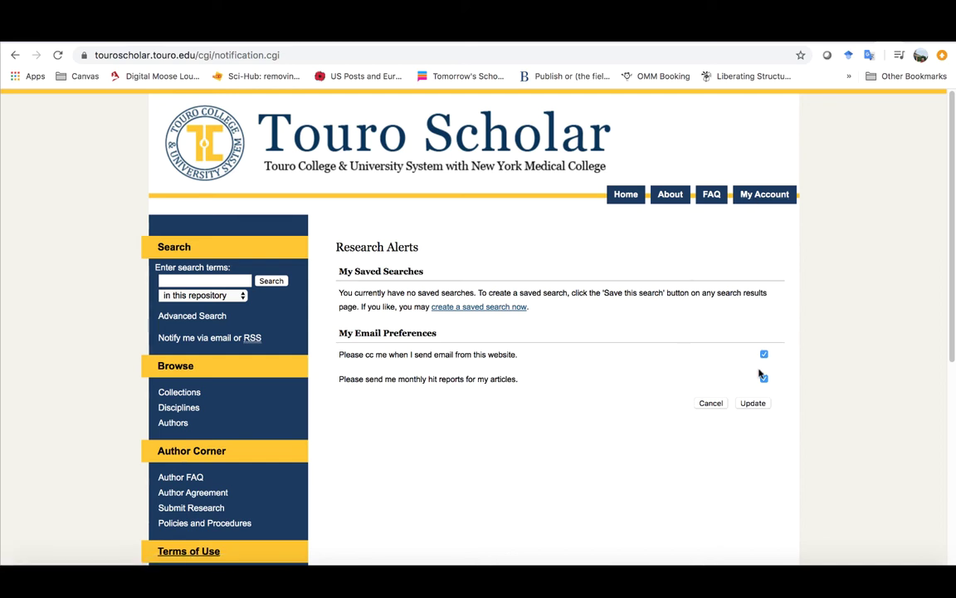
pyautogui.click(763, 194)
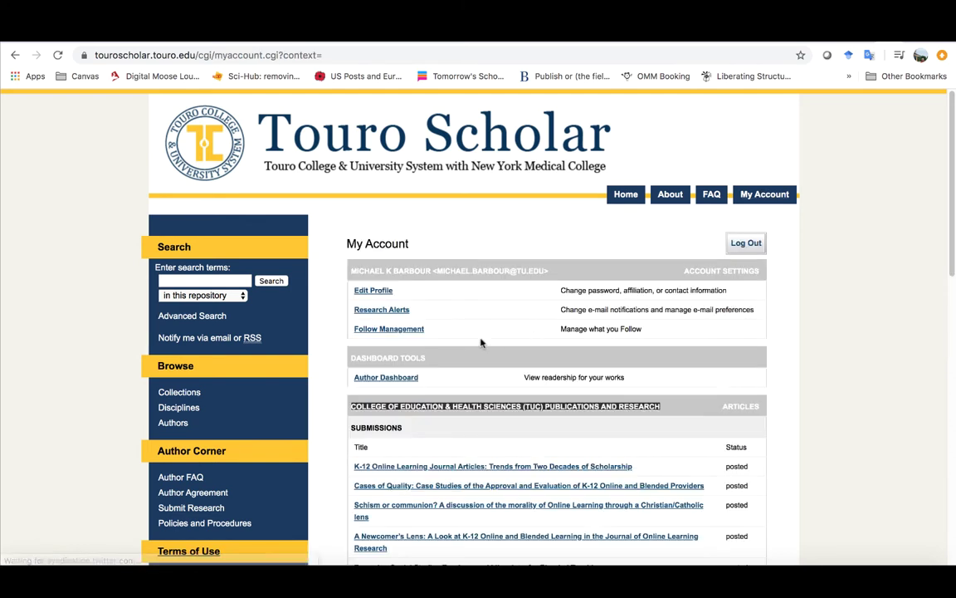
# Step: Look over the followed authors list, then open the Author Dashboard's All Works readership map
pyautogui.click(407, 334)
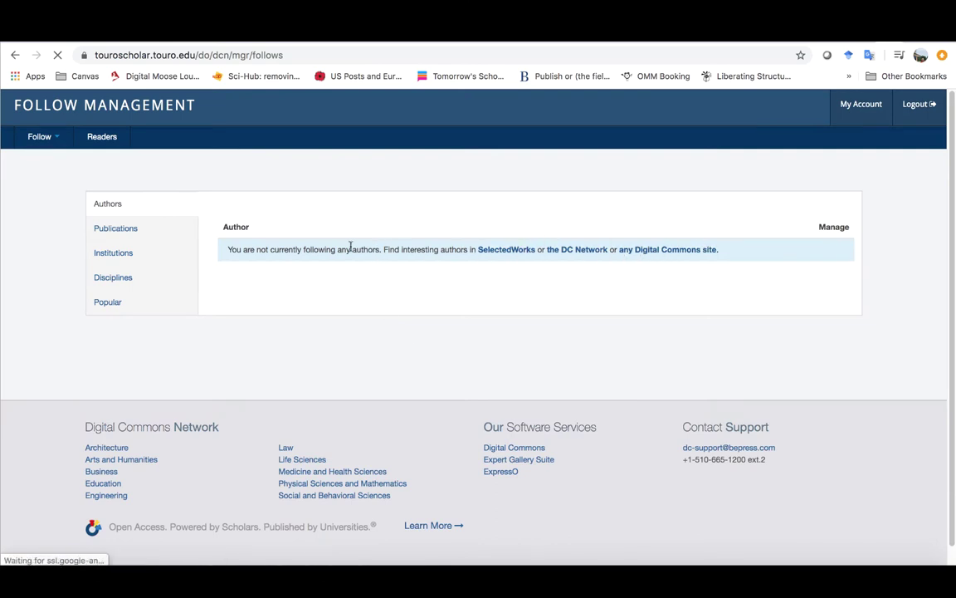
pyautogui.click(15, 55)
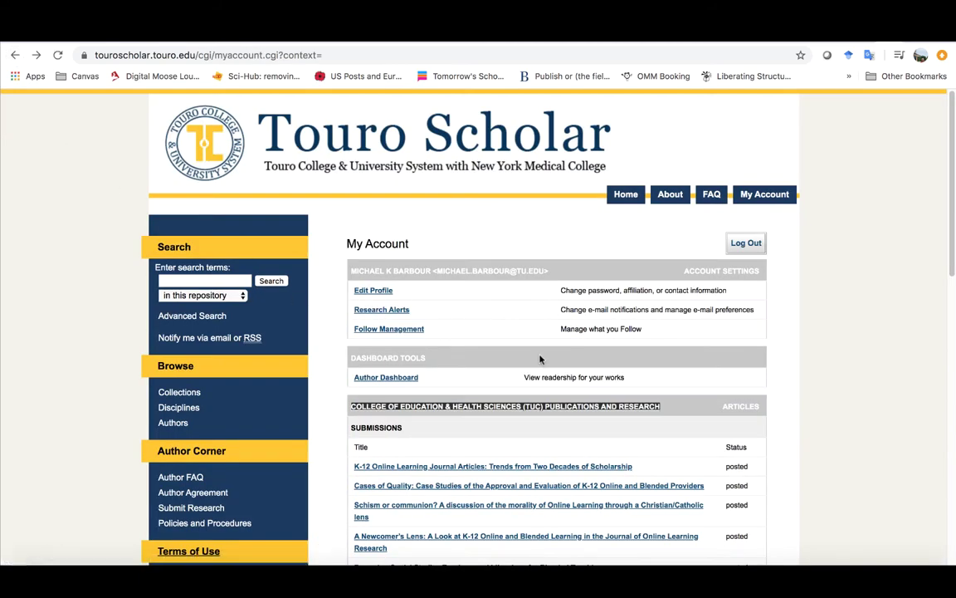
pyautogui.click(387, 380)
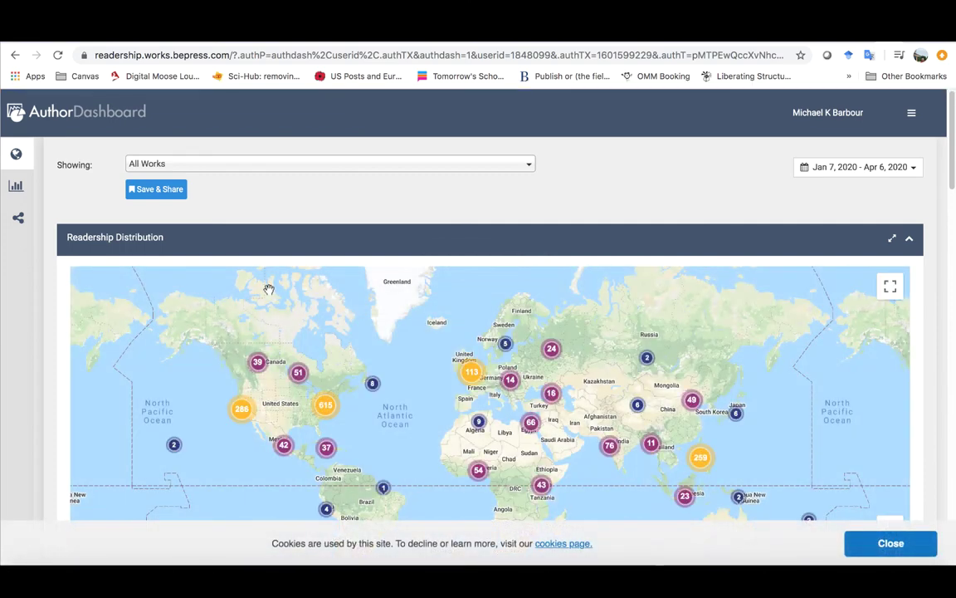
# Step: Scroll through the readership map, institution, country and referrer panels for all works
pyautogui.scroll(-2, 267, 286)
pyautogui.scroll(-2, 279, 306)
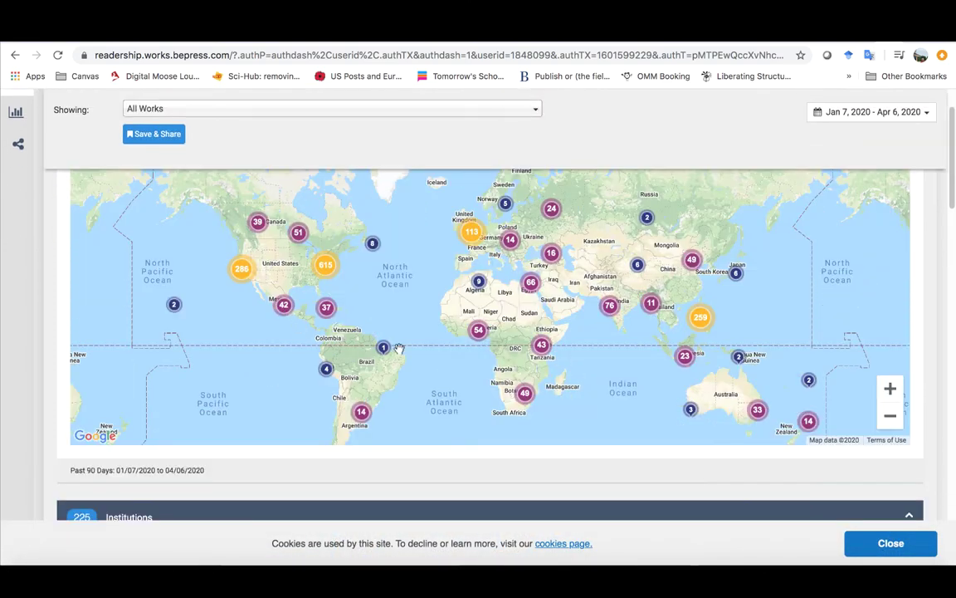
pyautogui.scroll(-2, 399, 345)
pyautogui.scroll(-8, 399, 345)
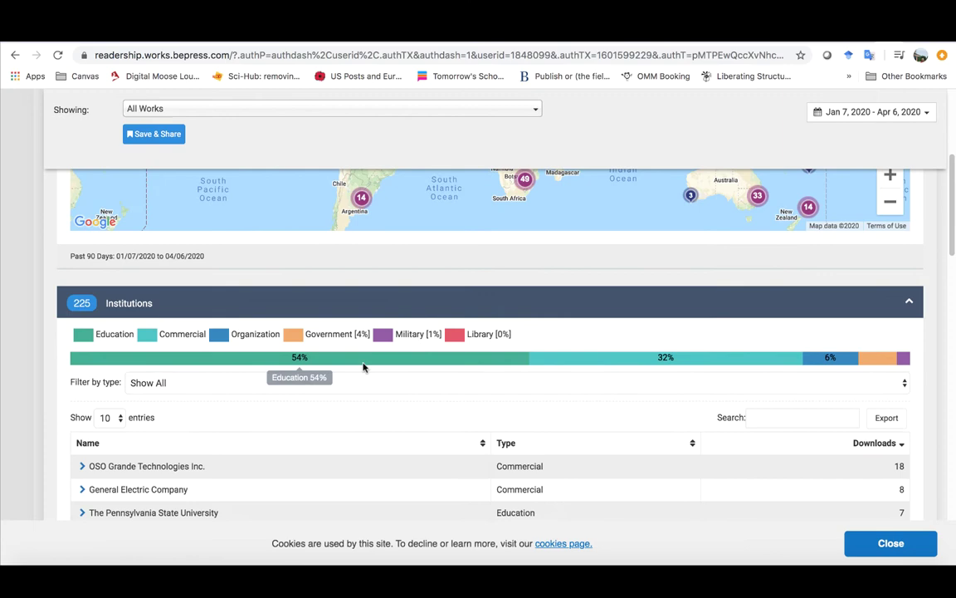
pyautogui.scroll(-2, 322, 382)
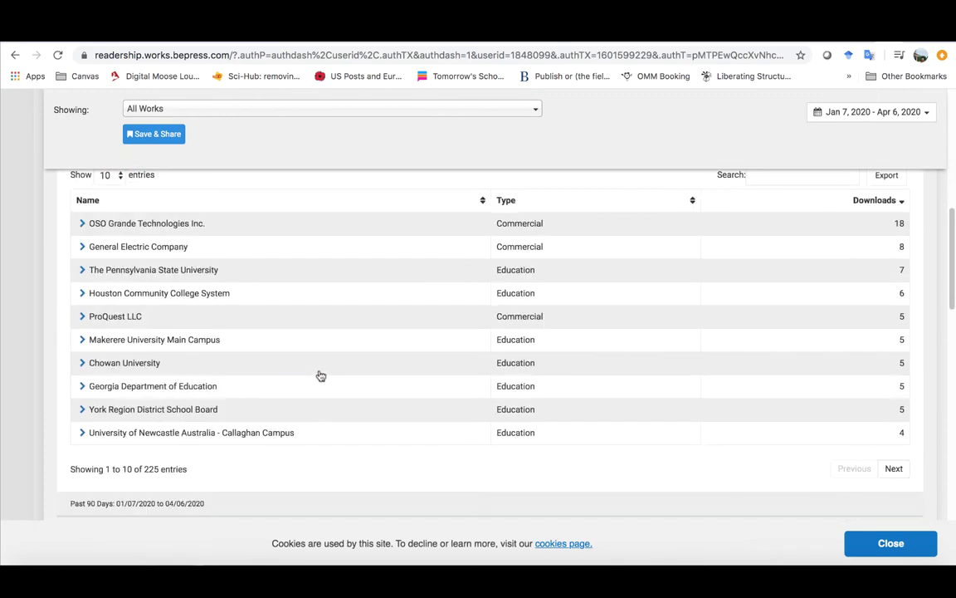
pyautogui.scroll(-6, 321, 377)
pyautogui.scroll(-12, 321, 376)
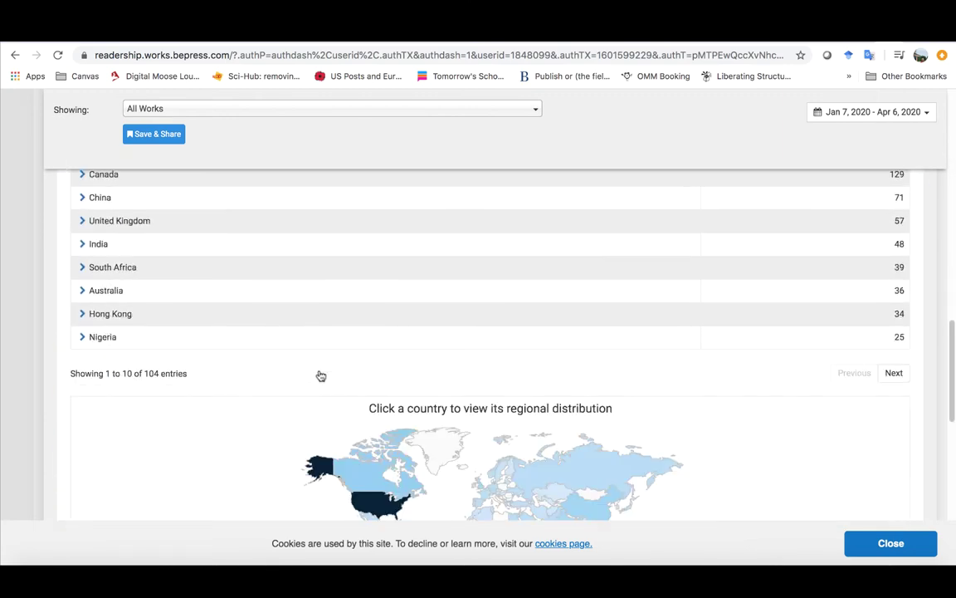
pyautogui.scroll(-5, 319, 376)
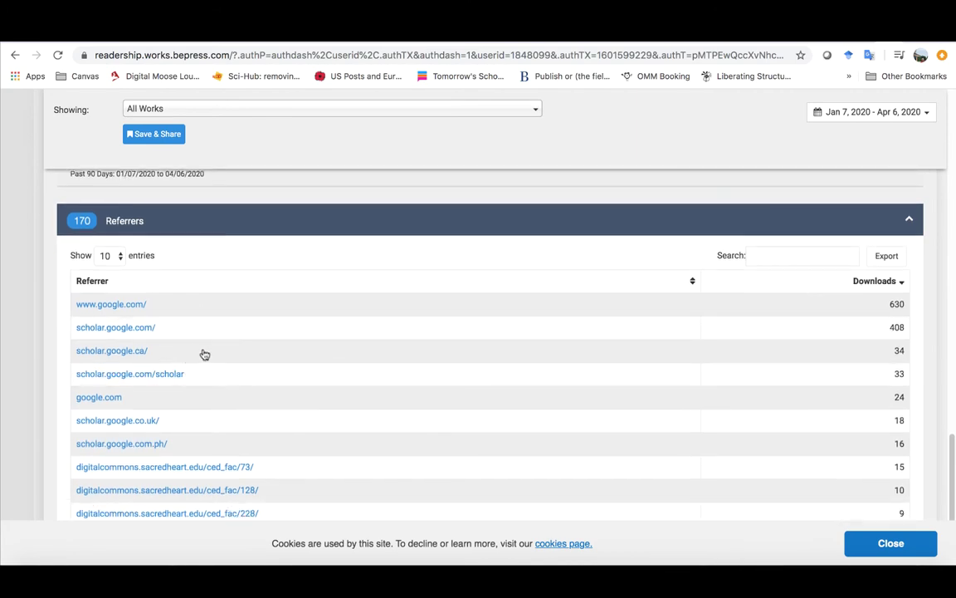
pyautogui.scroll(-1, 203, 395)
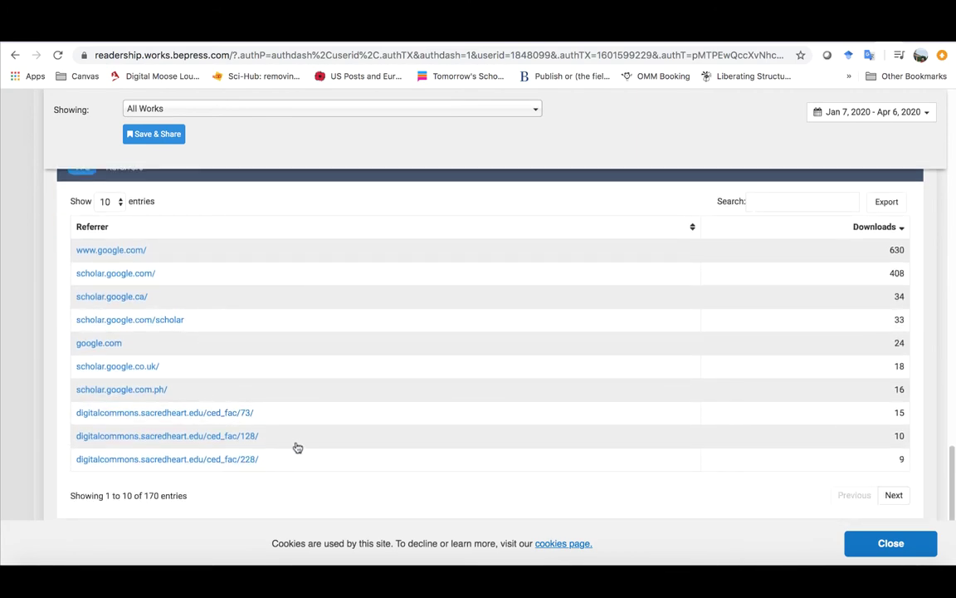
pyautogui.scroll(20, 297, 448)
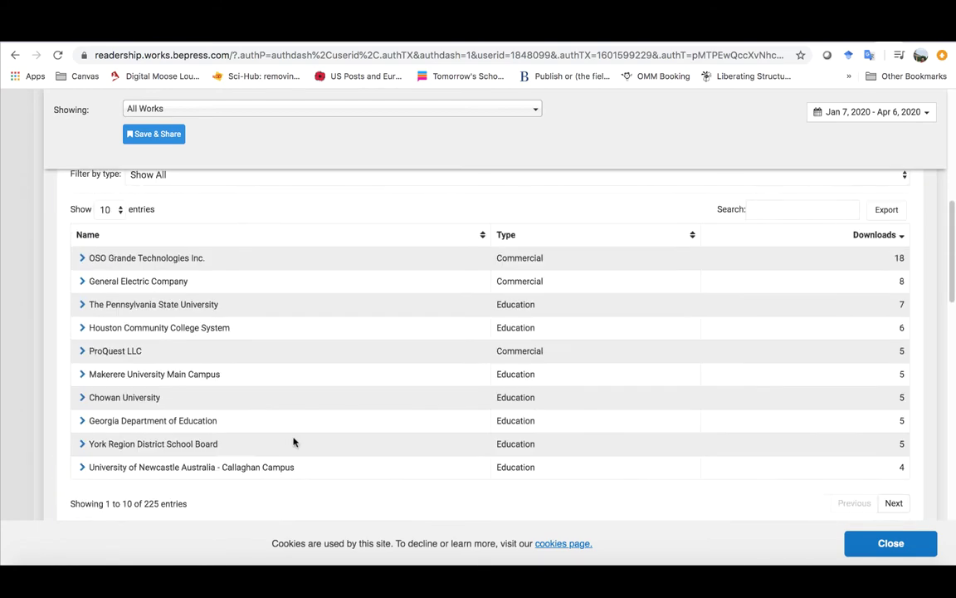
pyautogui.scroll(10, 293, 442)
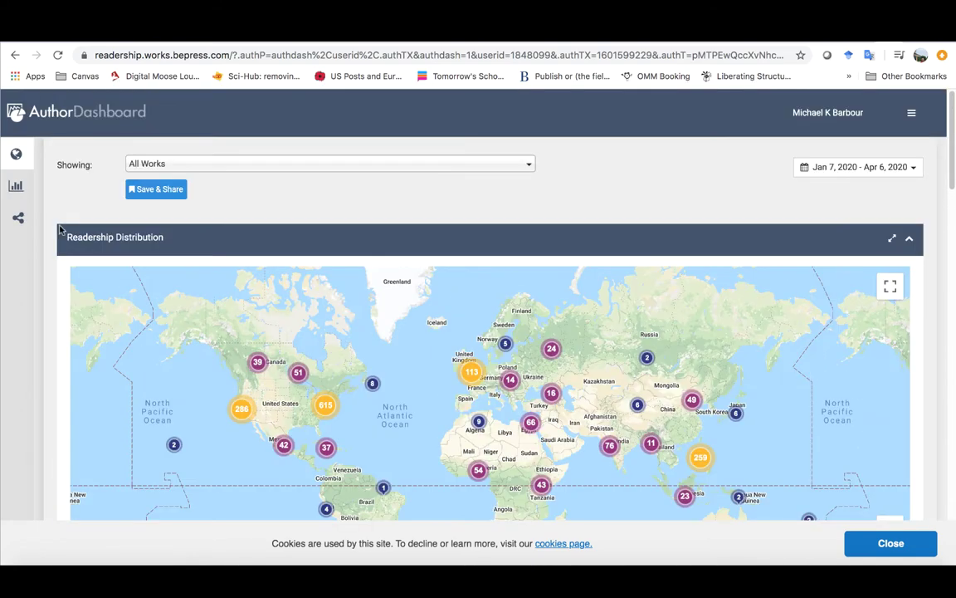
# Step: Review the Downloads and Works charts (2,051 downloads, 160 works), then return to My Account
pyautogui.click(16, 186)
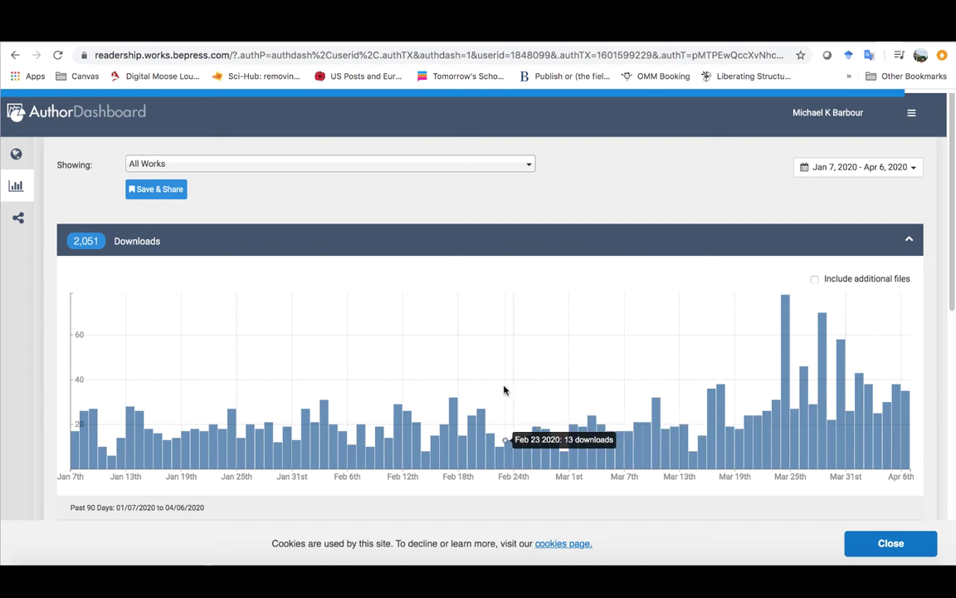
pyautogui.scroll(-5, 504, 390)
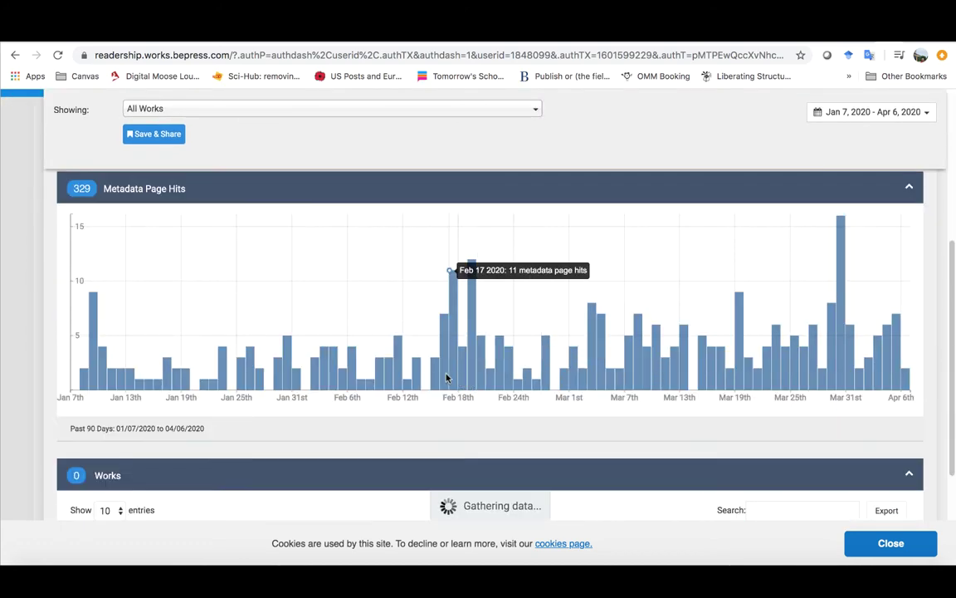
pyautogui.scroll(-1, 409, 406)
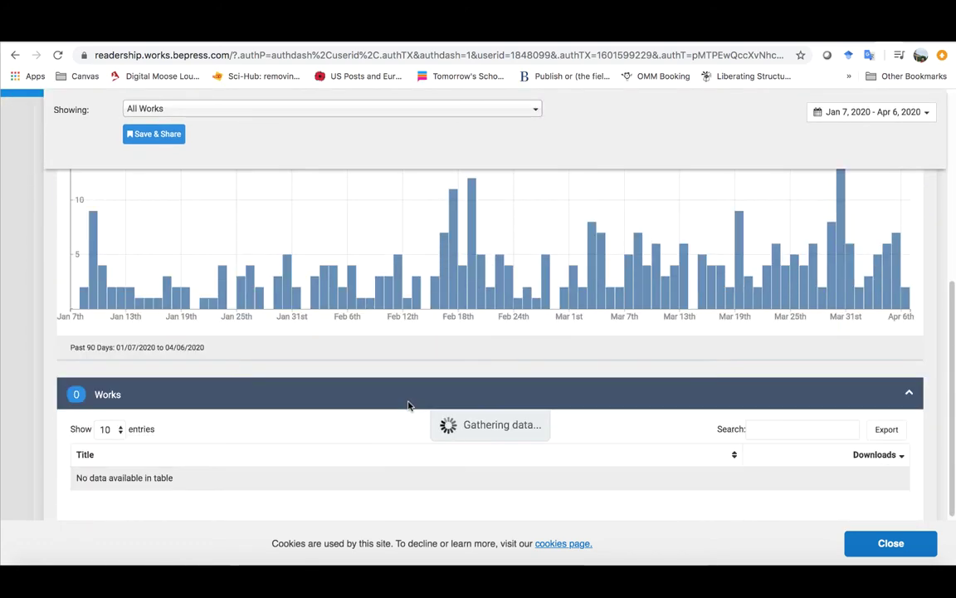
pyautogui.scroll(-1, 394, 405)
pyautogui.scroll(-1, 307, 332)
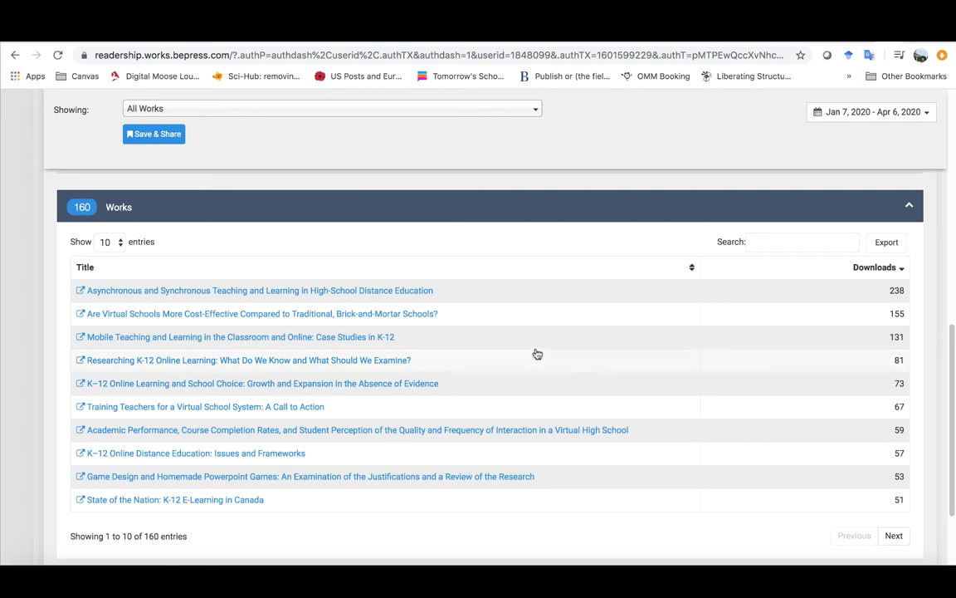
pyautogui.scroll(-1, 462, 429)
pyautogui.scroll(15, 453, 428)
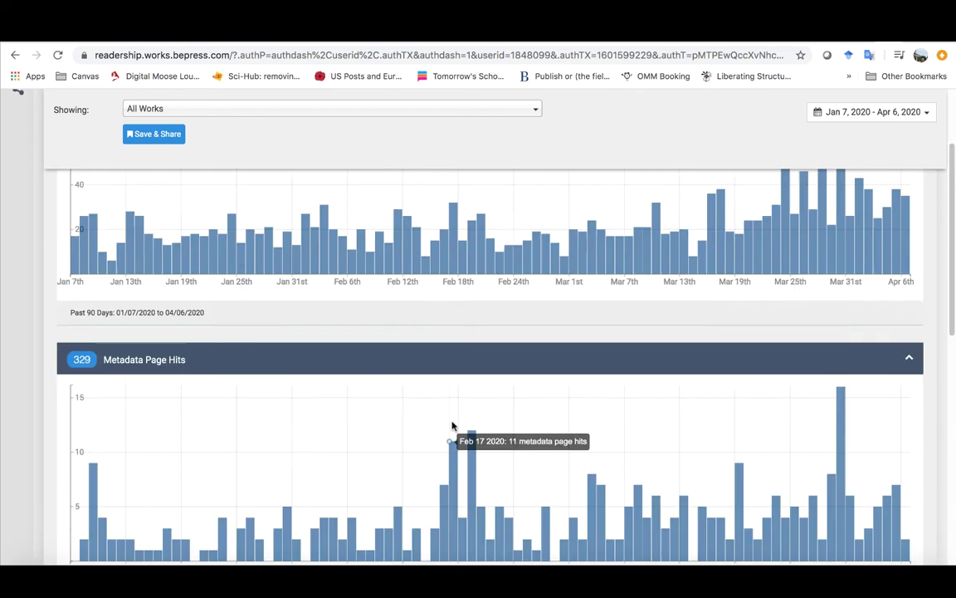
pyautogui.click(14, 55)
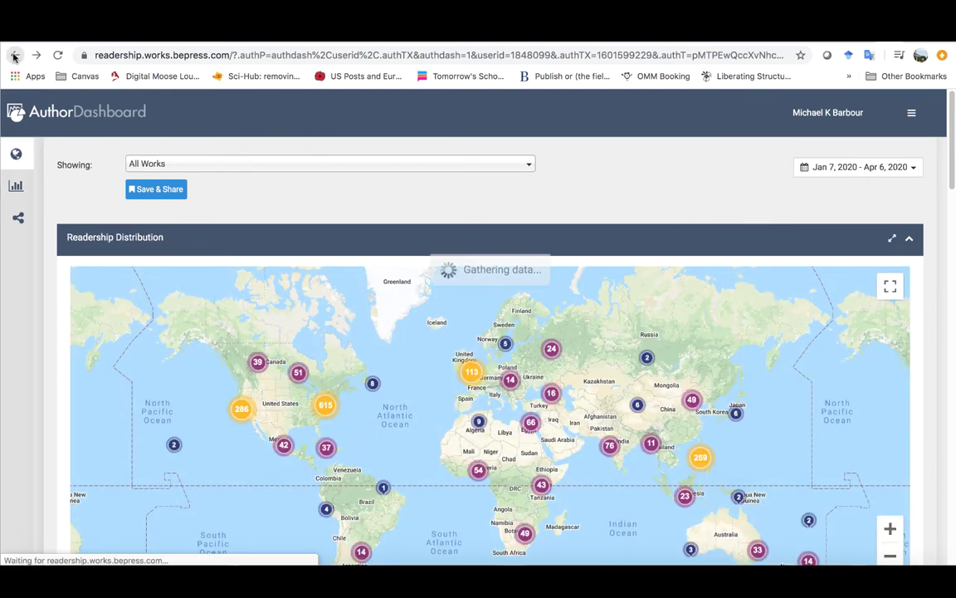
pyautogui.click(14, 55)
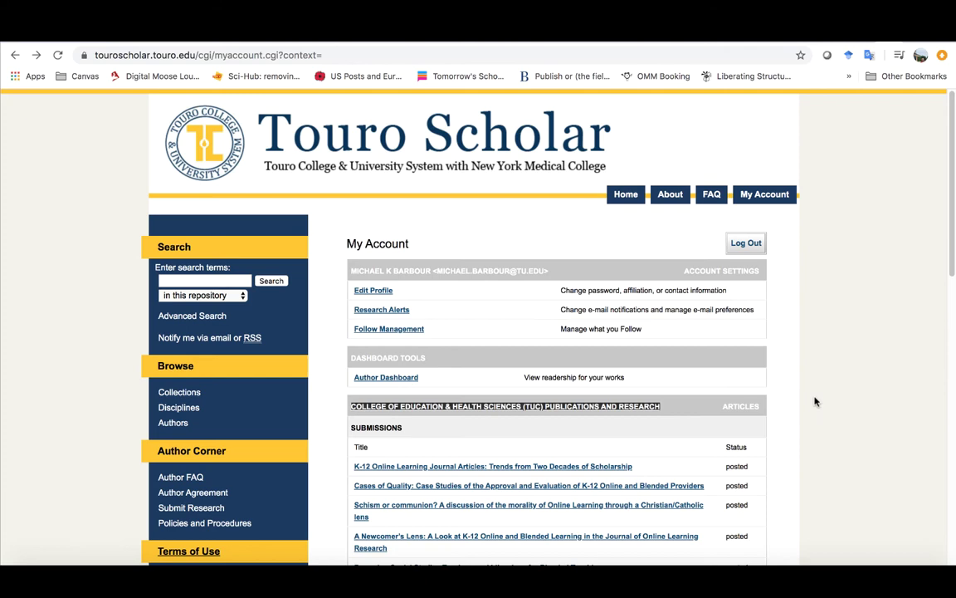
pyautogui.scroll(-3, 817, 403)
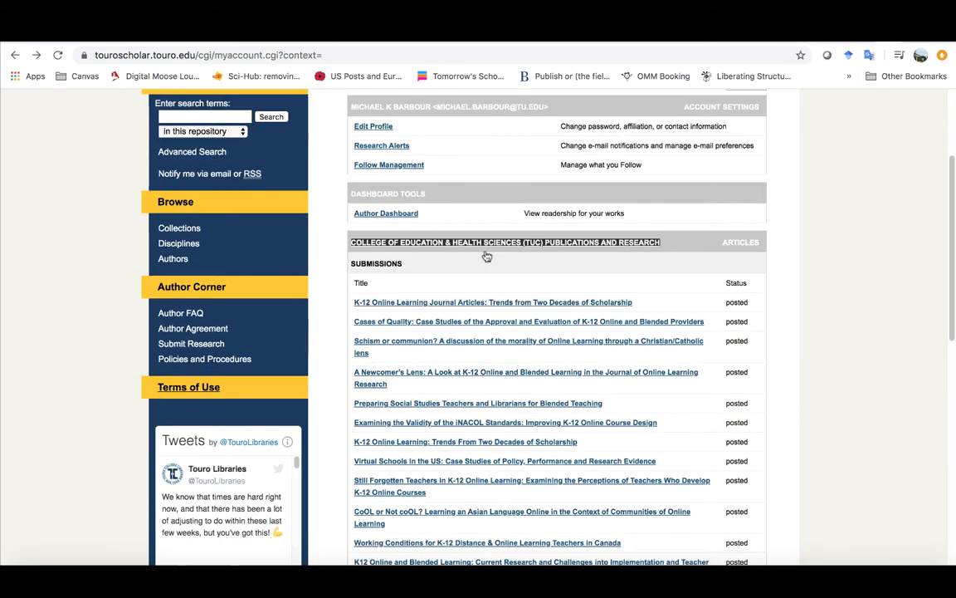
pyautogui.click(401, 243)
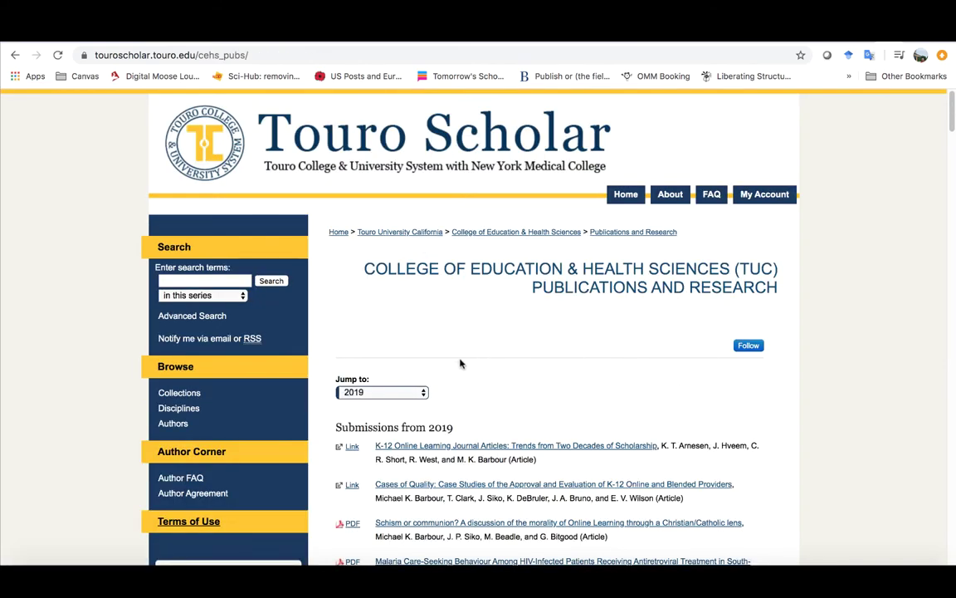
pyautogui.scroll(-2, 448, 361)
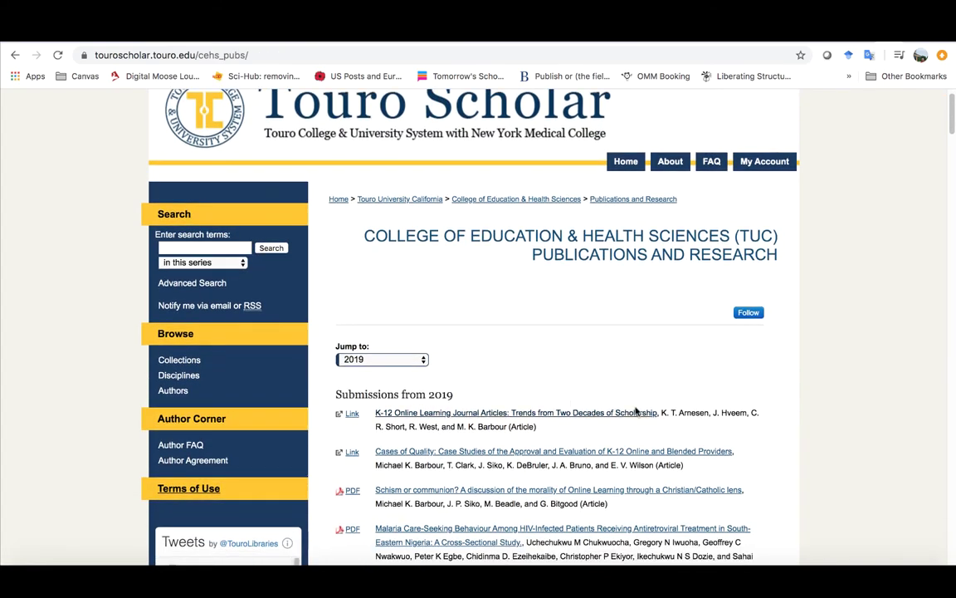
pyautogui.scroll(2, 619, 396)
pyautogui.scroll(-3, 581, 392)
pyautogui.scroll(-4, 560, 388)
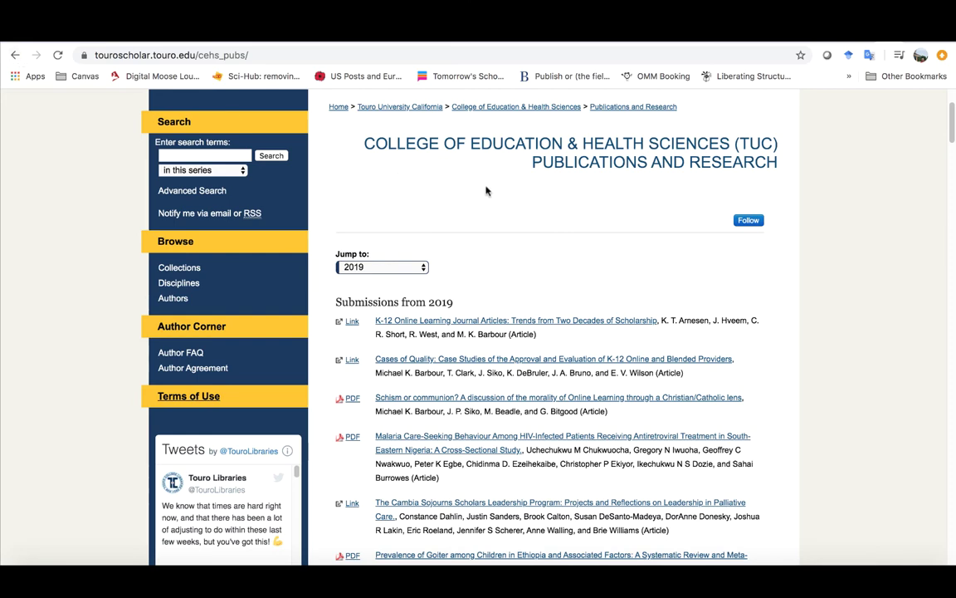
pyautogui.scroll(-1, 533, 251)
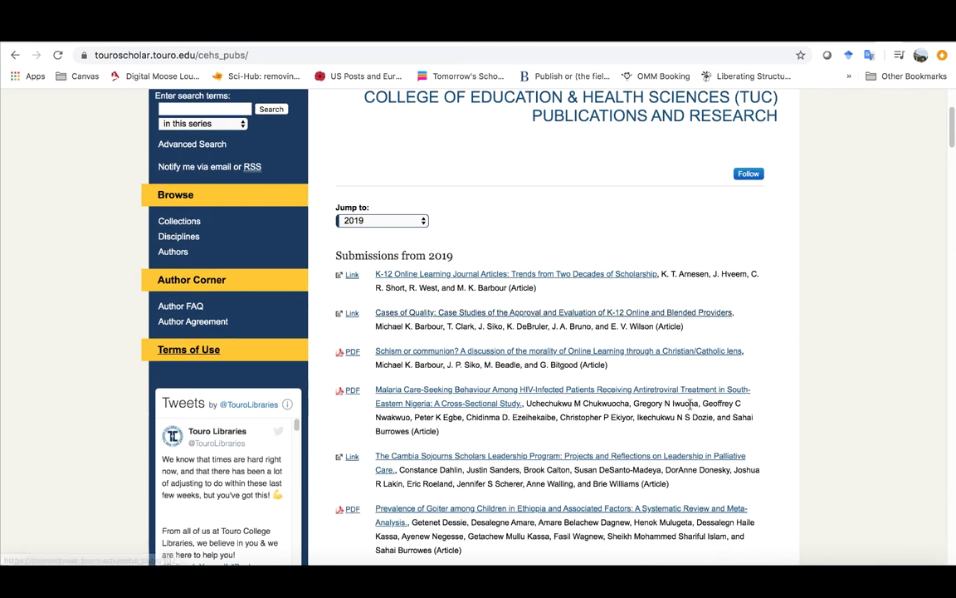
pyautogui.scroll(-2, 689, 407)
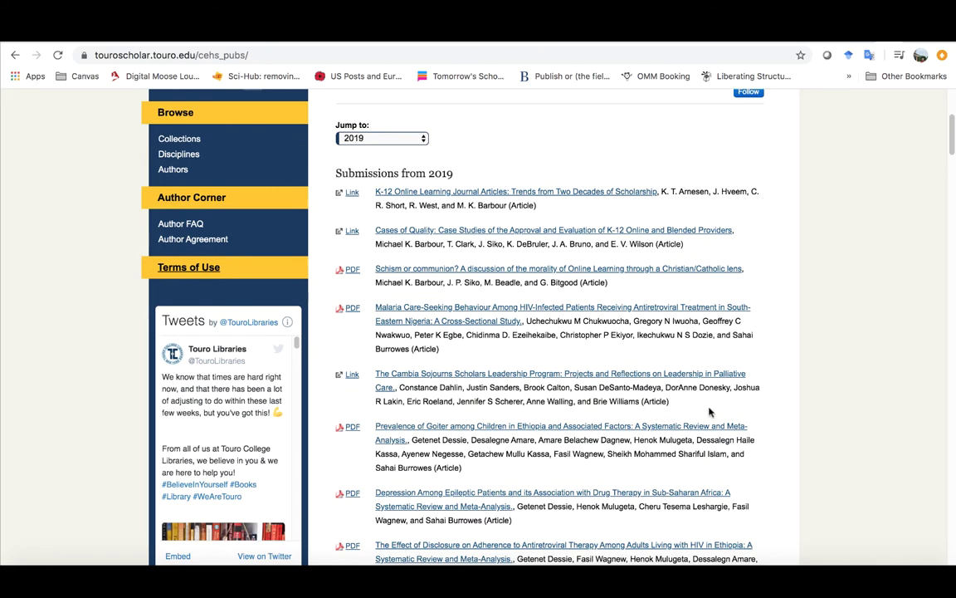
pyautogui.scroll(-2, 578, 404)
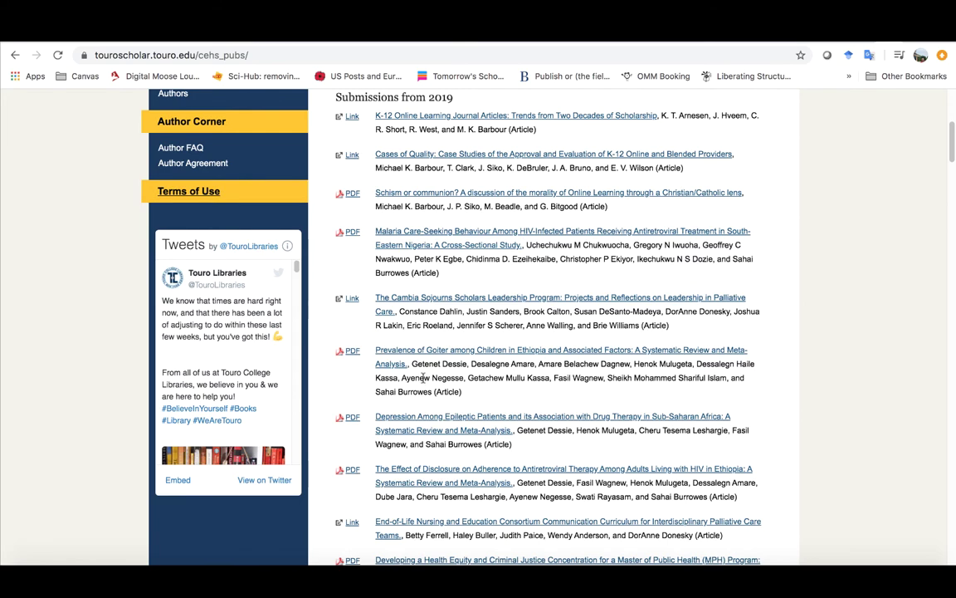
# Step: Return to My Account, open Submit Research, and scroll to Touro University California's college listings
pyautogui.click(15, 55)
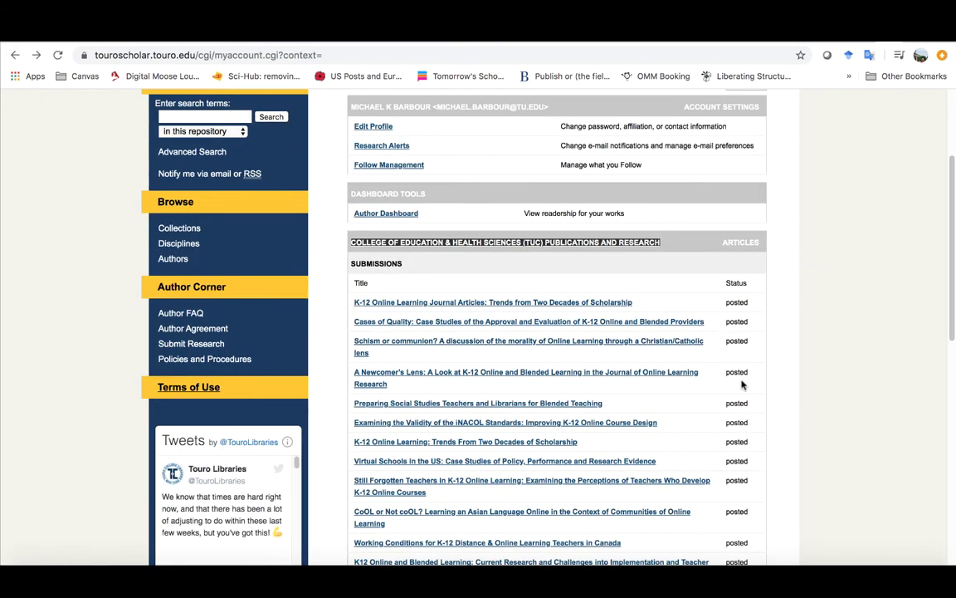
pyautogui.scroll(-14, 742, 384)
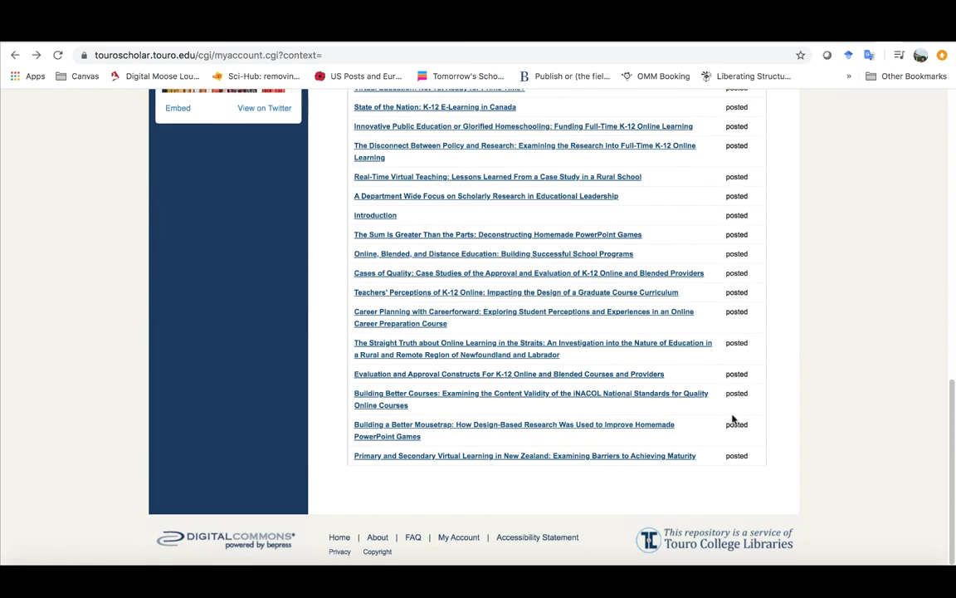
pyautogui.scroll(6, 734, 184)
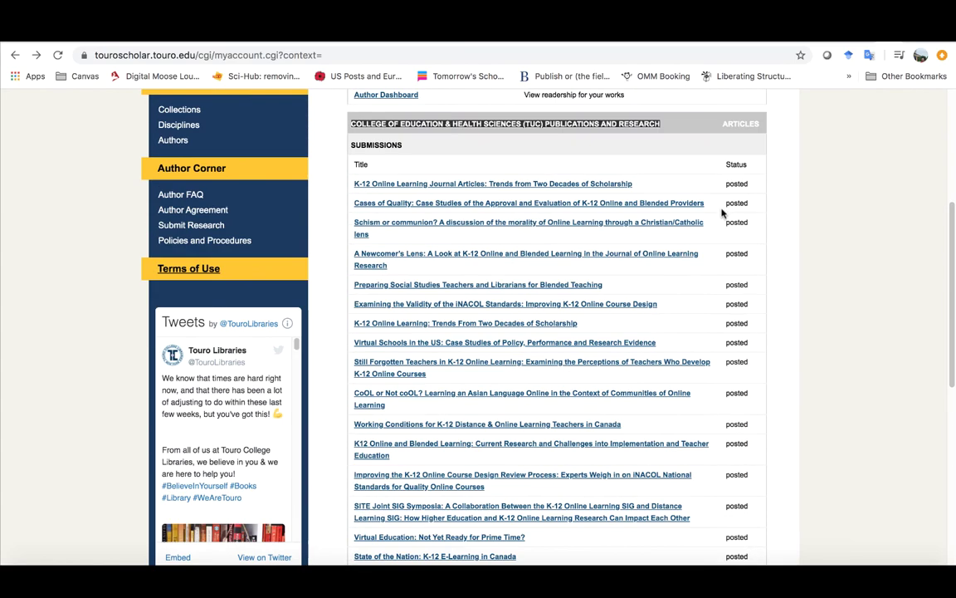
pyautogui.click(191, 226)
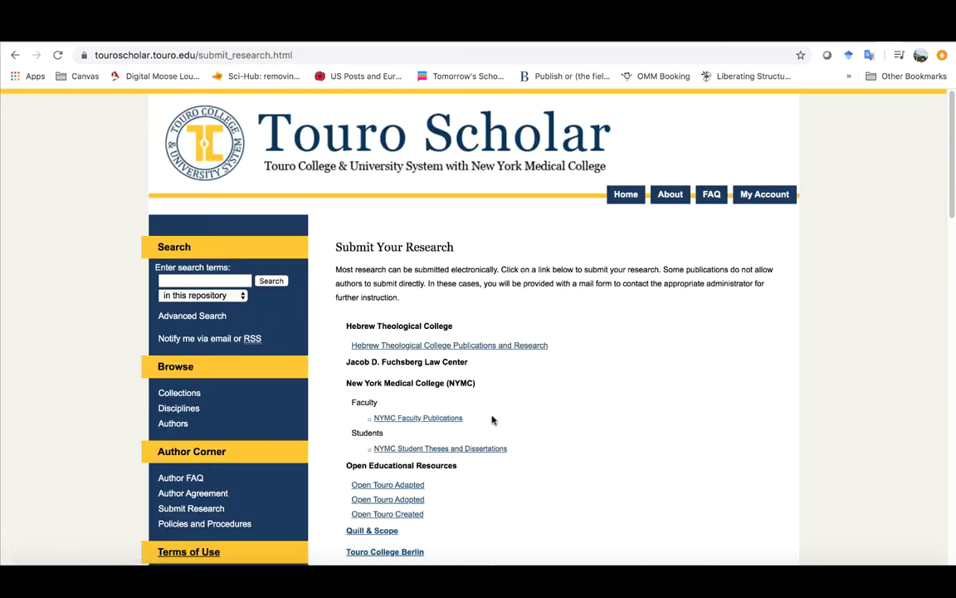
pyautogui.scroll(-1, 515, 411)
pyautogui.scroll(-5, 465, 397)
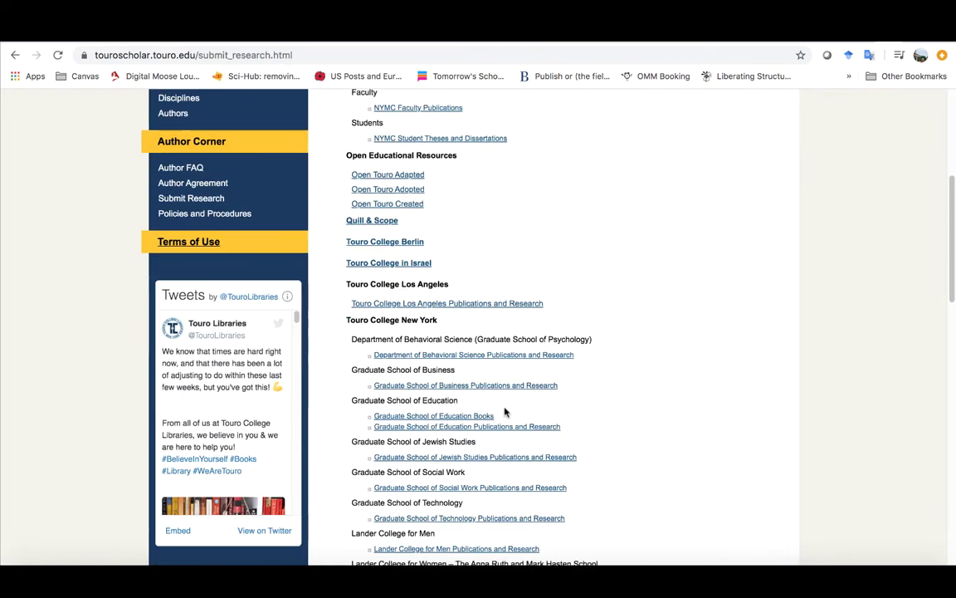
pyautogui.scroll(-5, 500, 393)
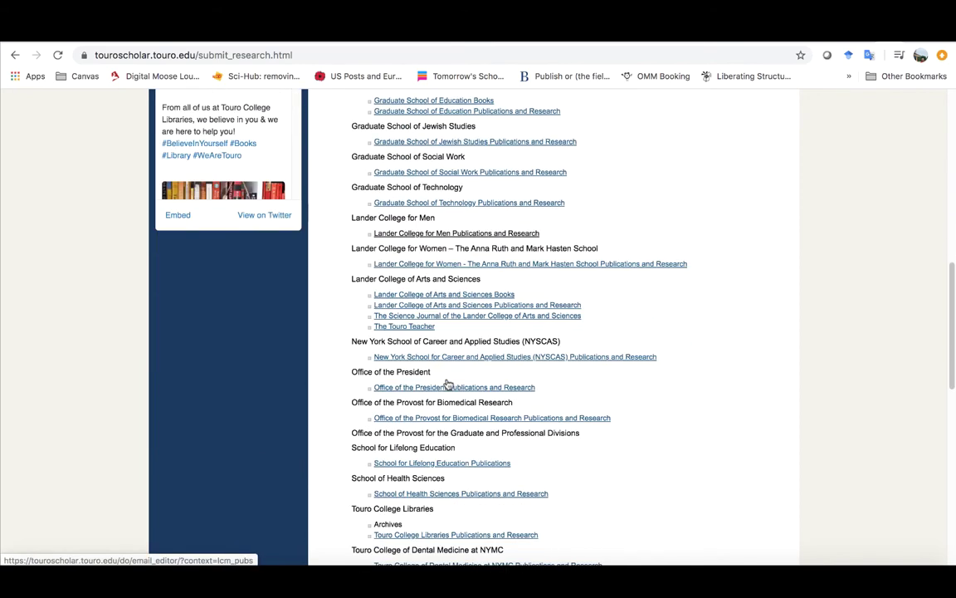
pyautogui.scroll(-4, 449, 384)
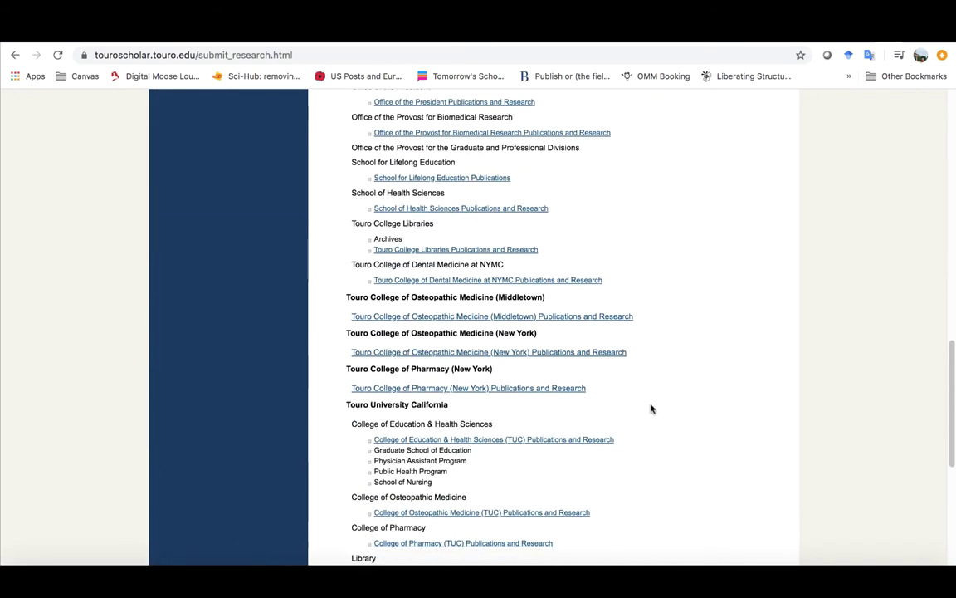
pyautogui.scroll(-1, 647, 406)
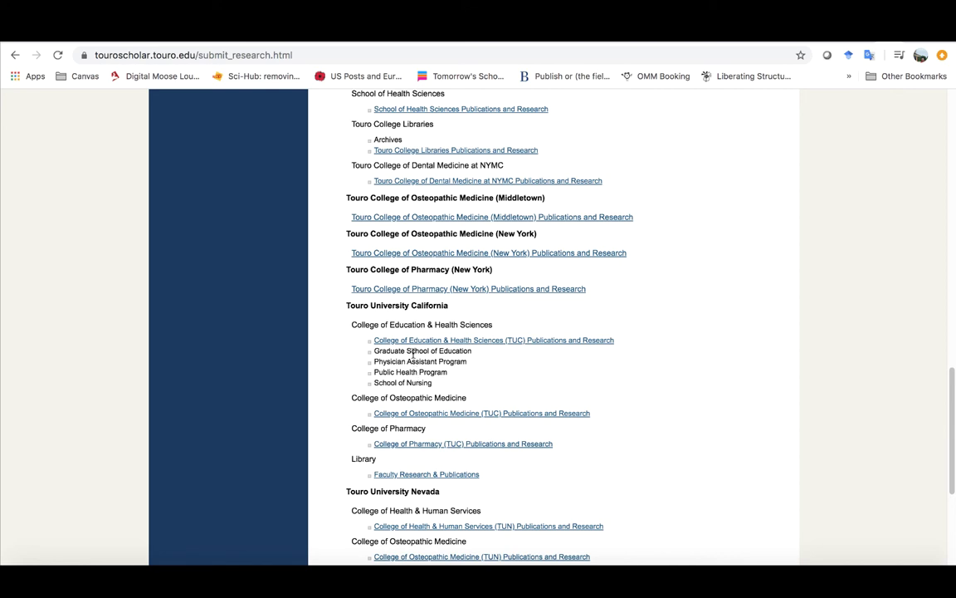
# Step: Open the TUC Education & Health Sciences contact form with subject 'Article Submission', then switch to Outlook
pyautogui.click(503, 341)
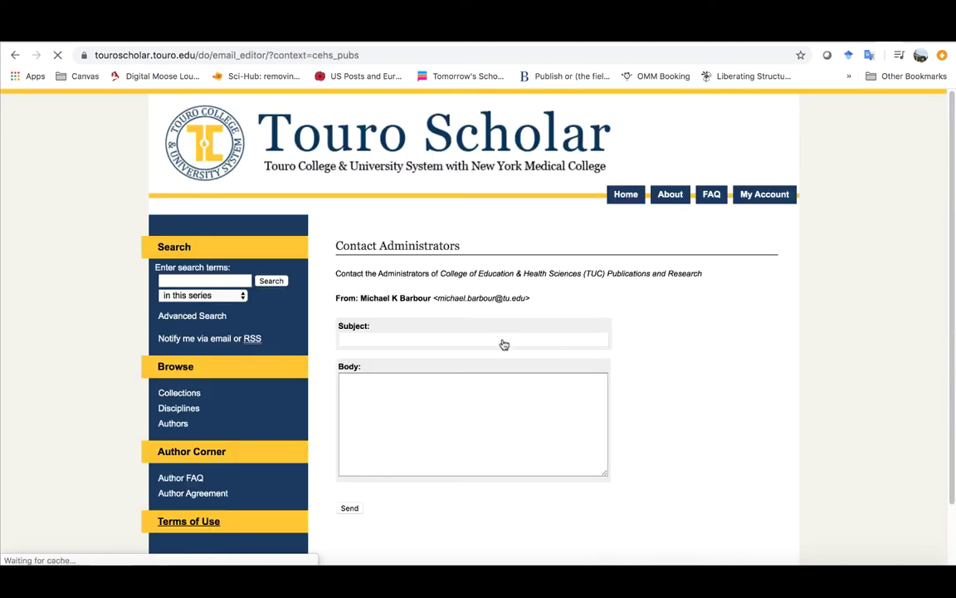
pyautogui.click(429, 339)
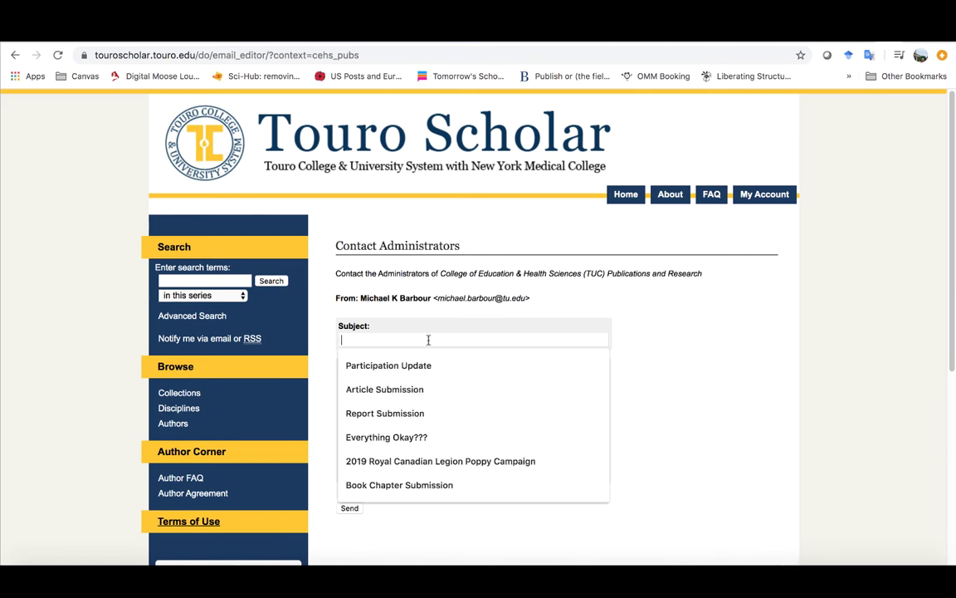
pyautogui.click(411, 389)
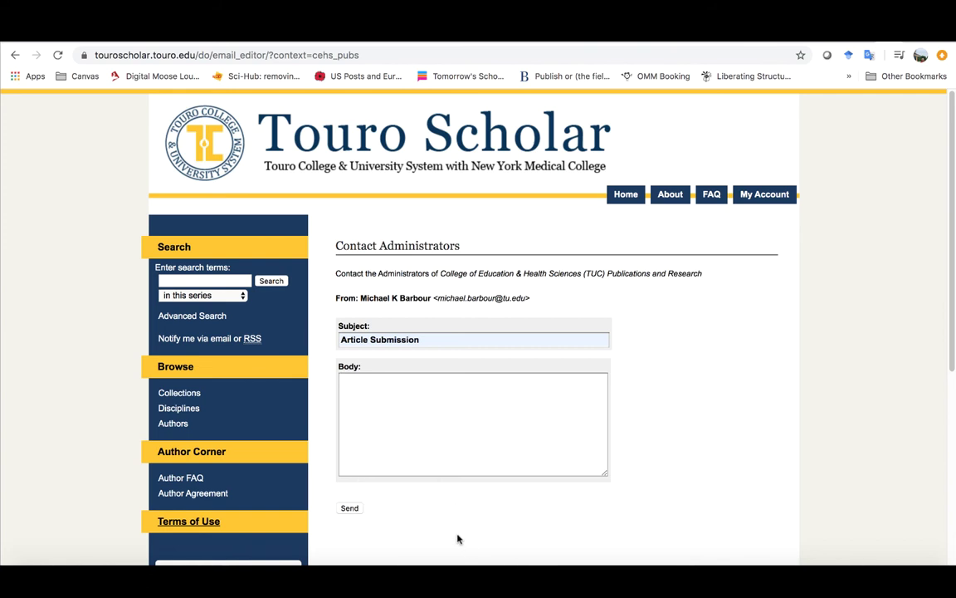
pyautogui.click(459, 579)
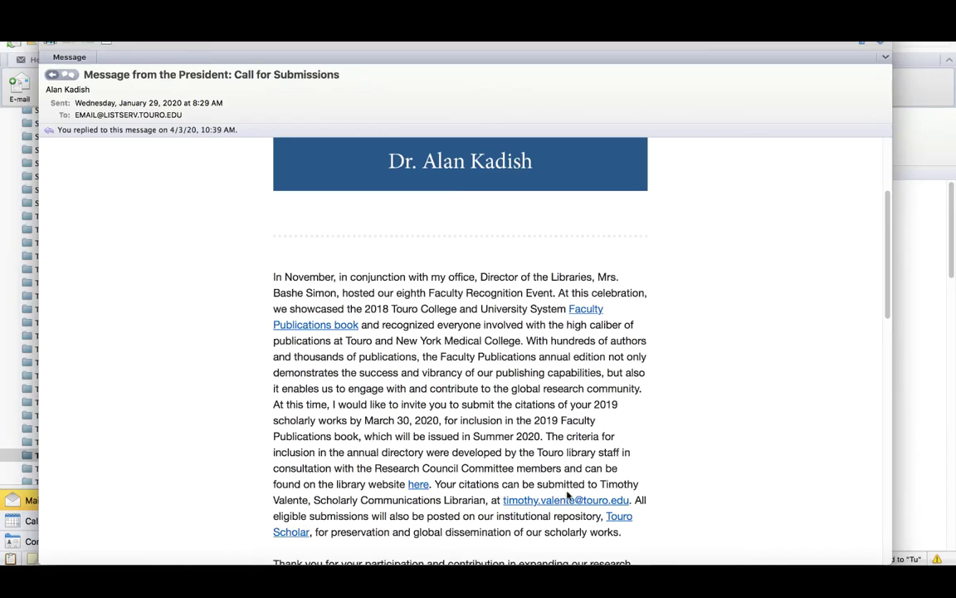
# Step: Read the President's Call for Submissions email, highlight the librarian's title, then return to the contact form
pyautogui.scroll(4, 469, 499)
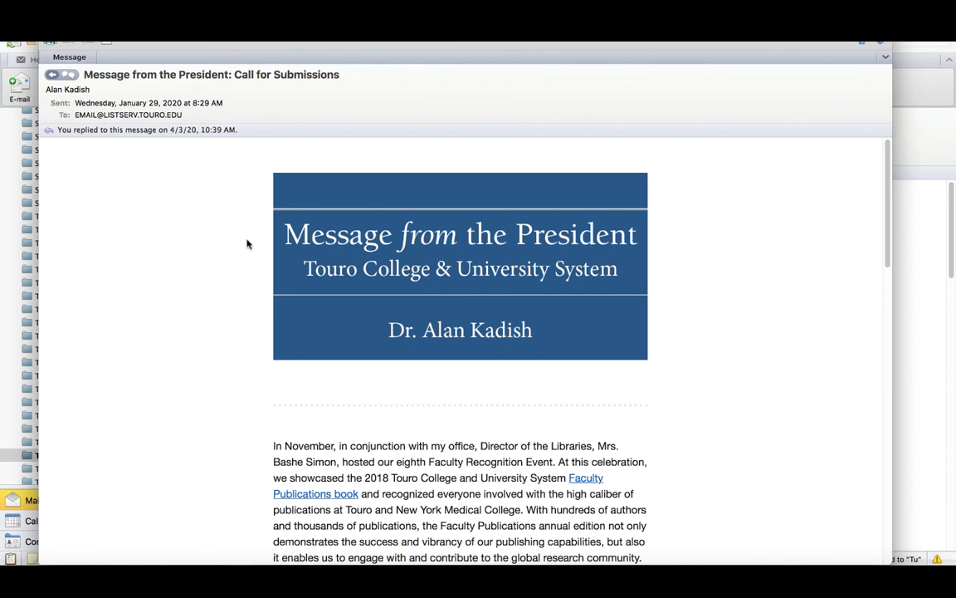
pyautogui.scroll(-5, 368, 323)
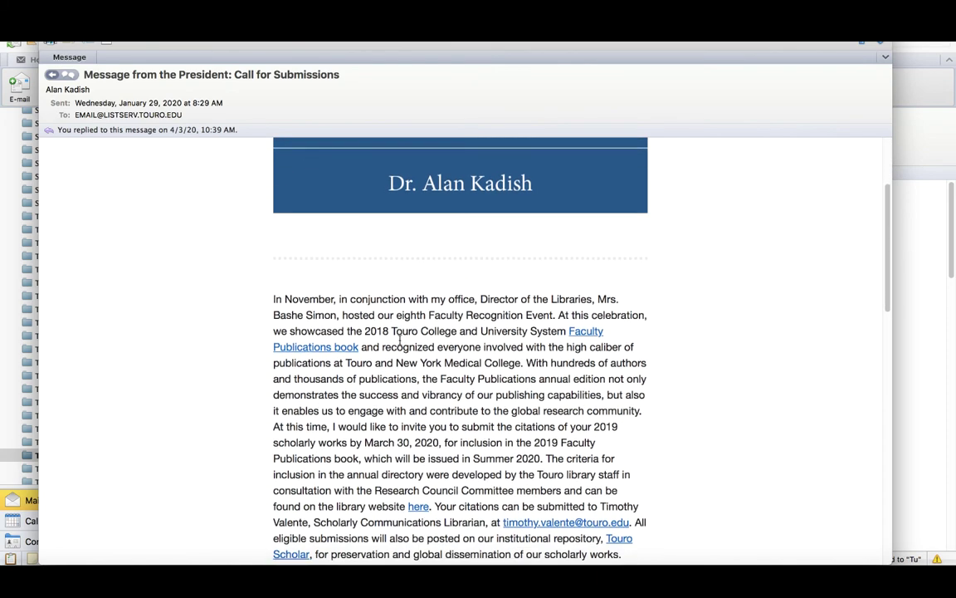
pyautogui.scroll(-1, 404, 355)
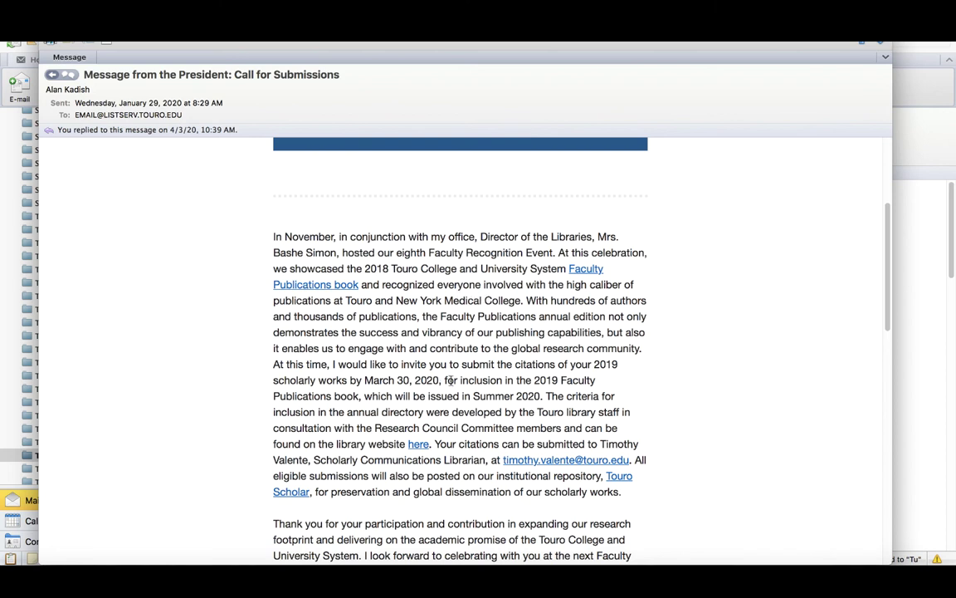
pyautogui.scroll(-2, 460, 379)
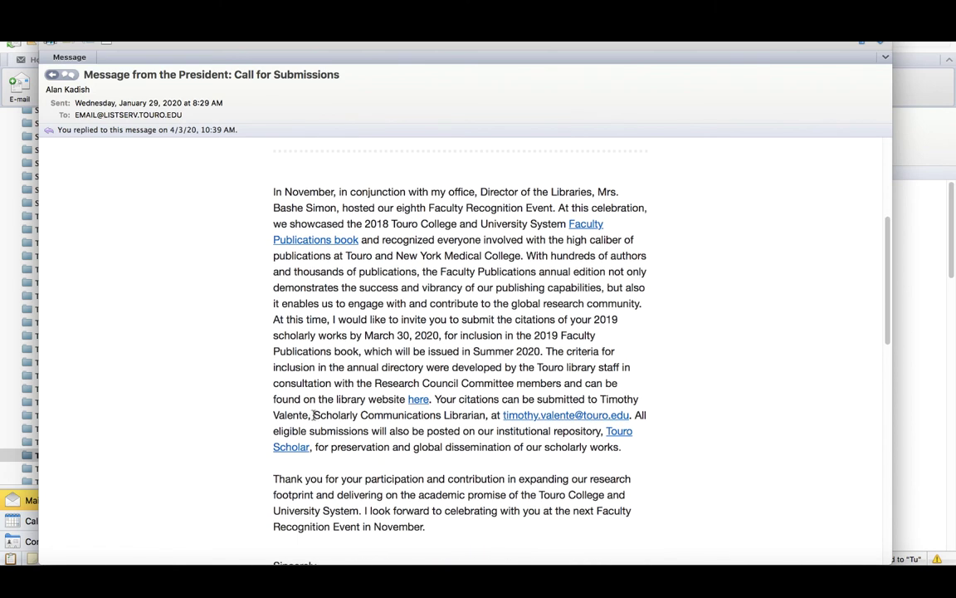
pyautogui.moveTo(314, 414); pyautogui.dragTo(621, 412)
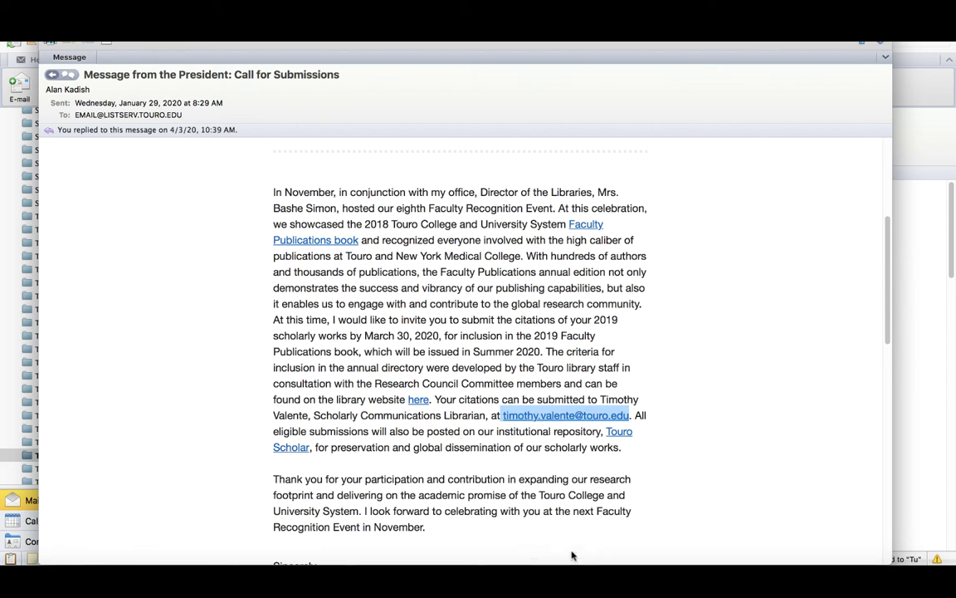
pyautogui.click(746, 561)
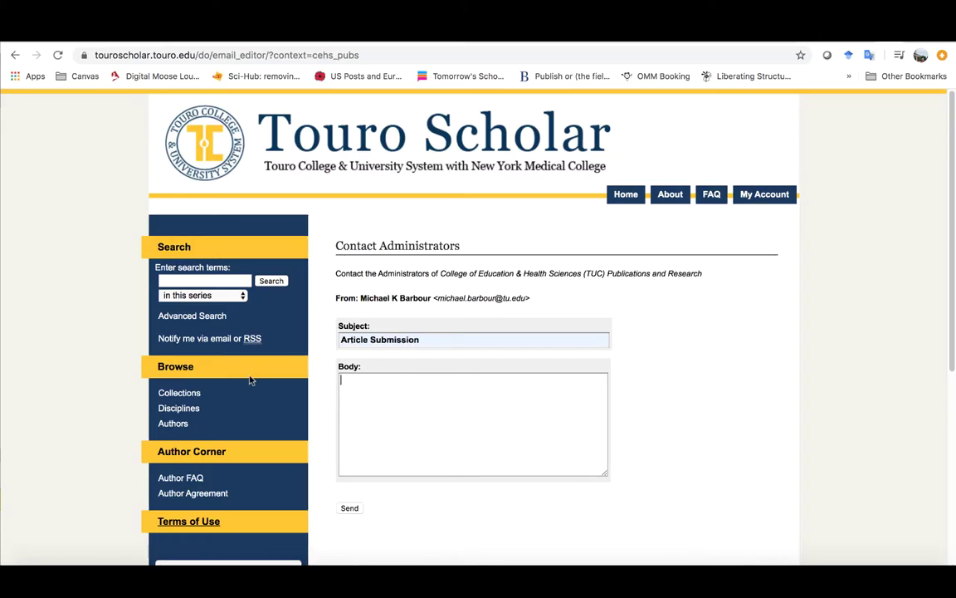
# Step: Leave the submit-research contact form unsent and go back through the publication collections to My Account
pyautogui.scroll(-3, 292, 489)
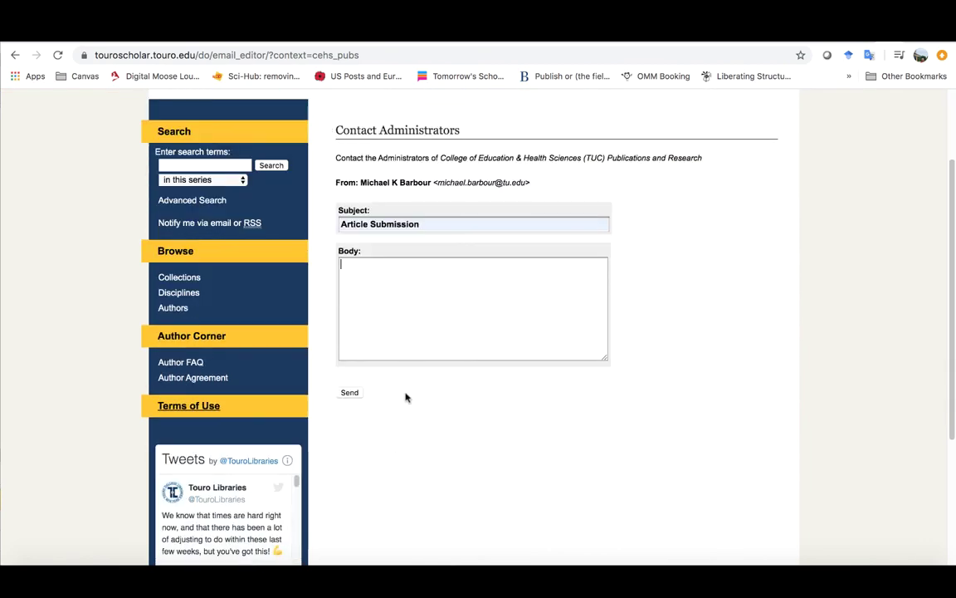
pyautogui.scroll(-3, 406, 407)
pyautogui.scroll(3, 411, 410)
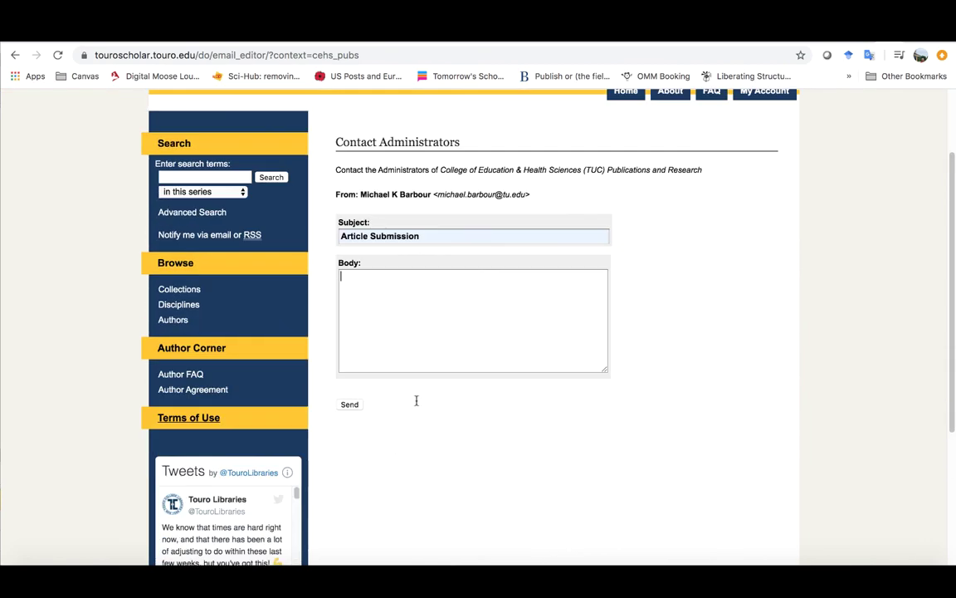
pyautogui.click(14, 55)
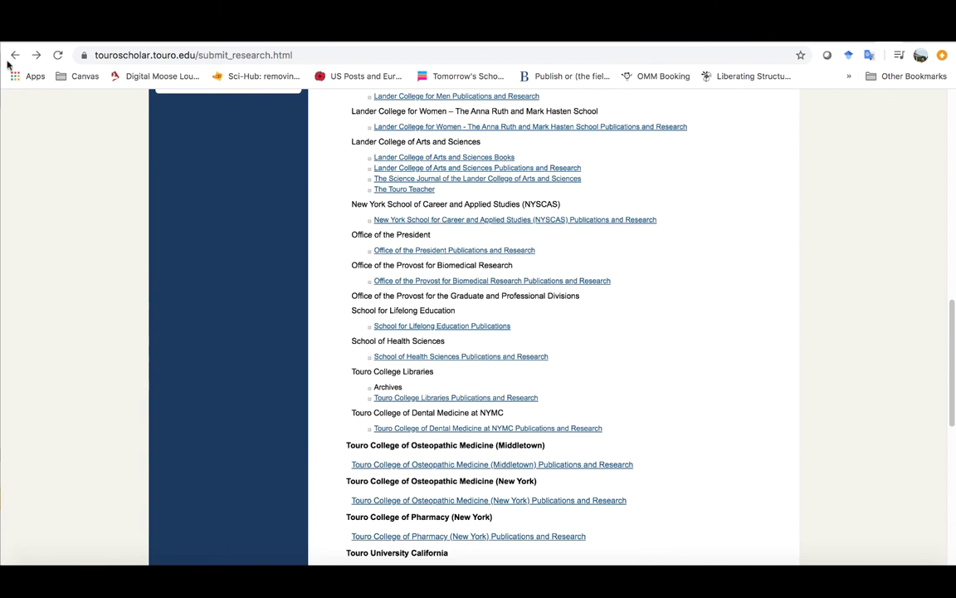
pyautogui.click(14, 55)
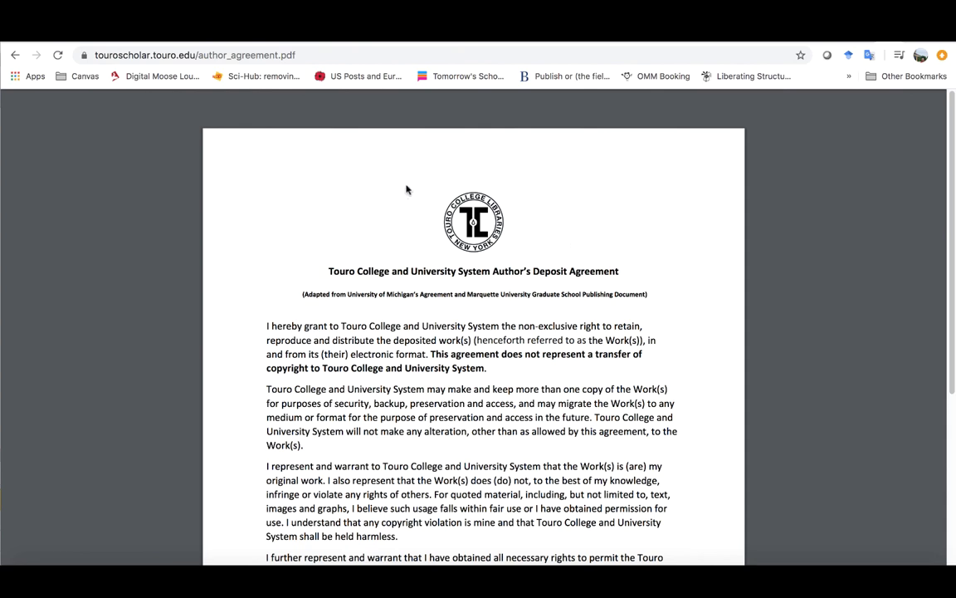
pyautogui.click(15, 54)
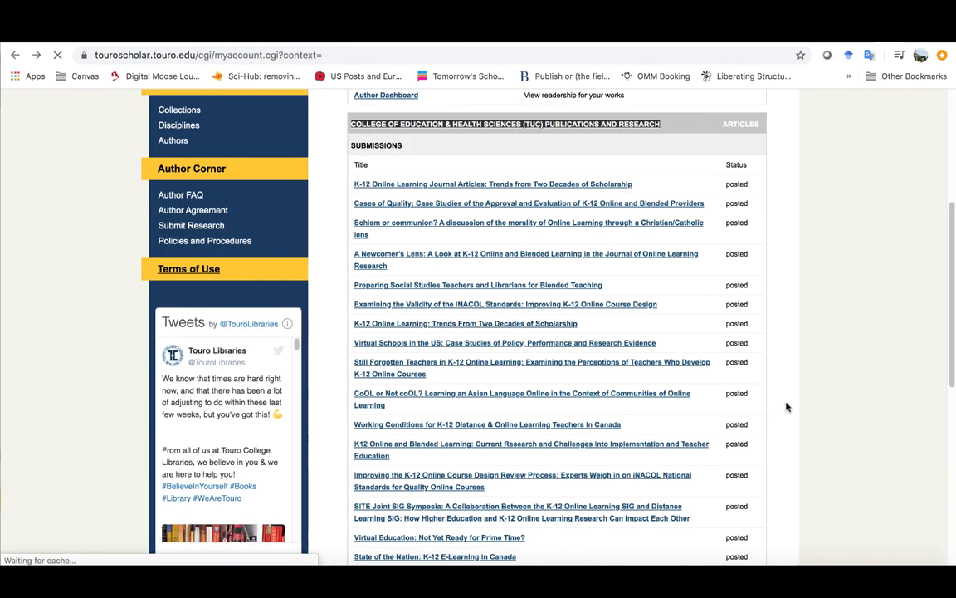
pyautogui.scroll(4, 844, 407)
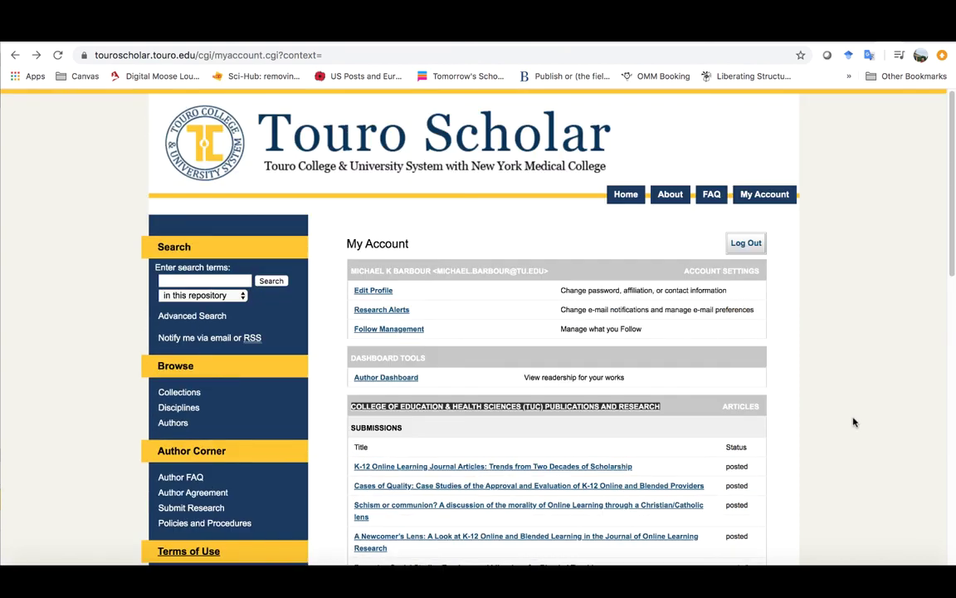